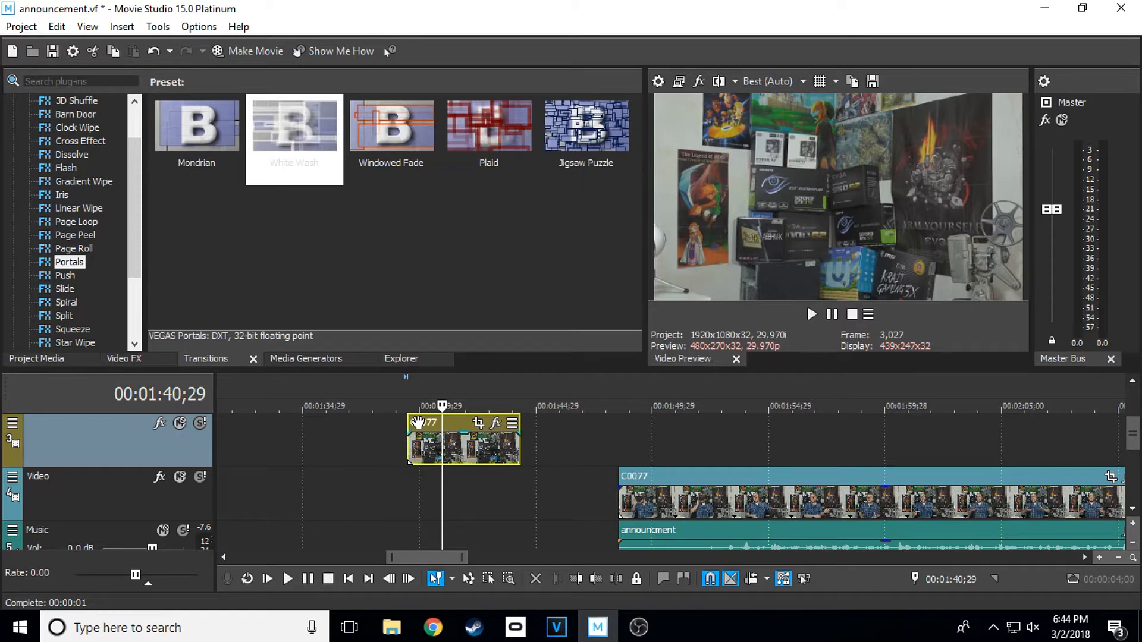
- Shift the upper track's C0077 clip about 3;17 later on the timeline and check its empty-room footage at several points
left_click_drag(418, 422, 510, 423)
left_click(525, 402)
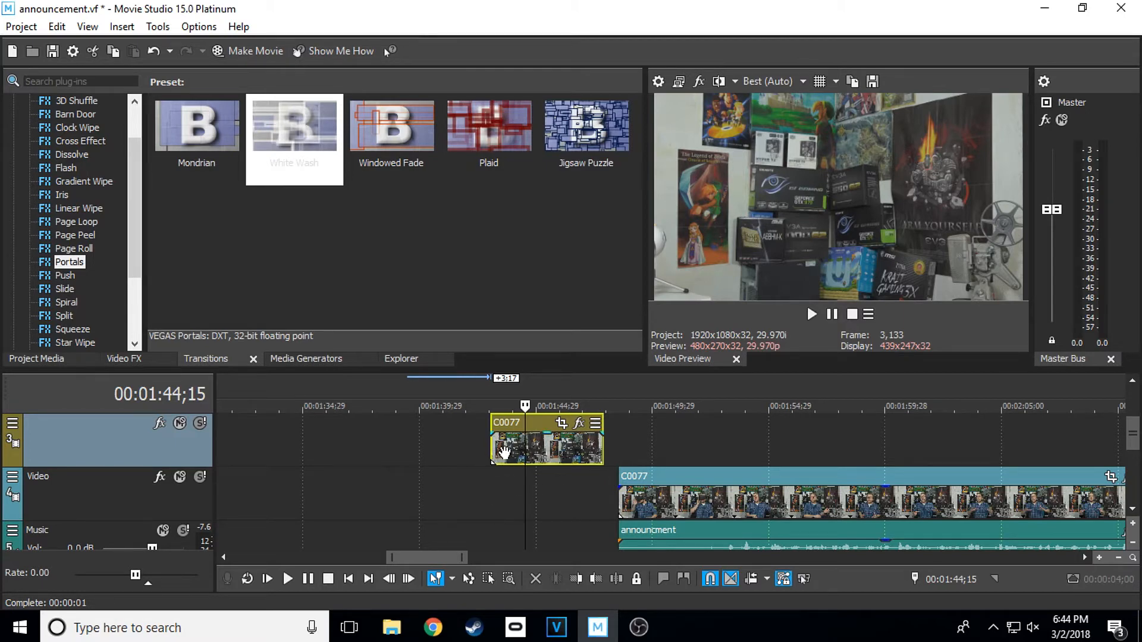
left_click(495, 452)
left_click(517, 452)
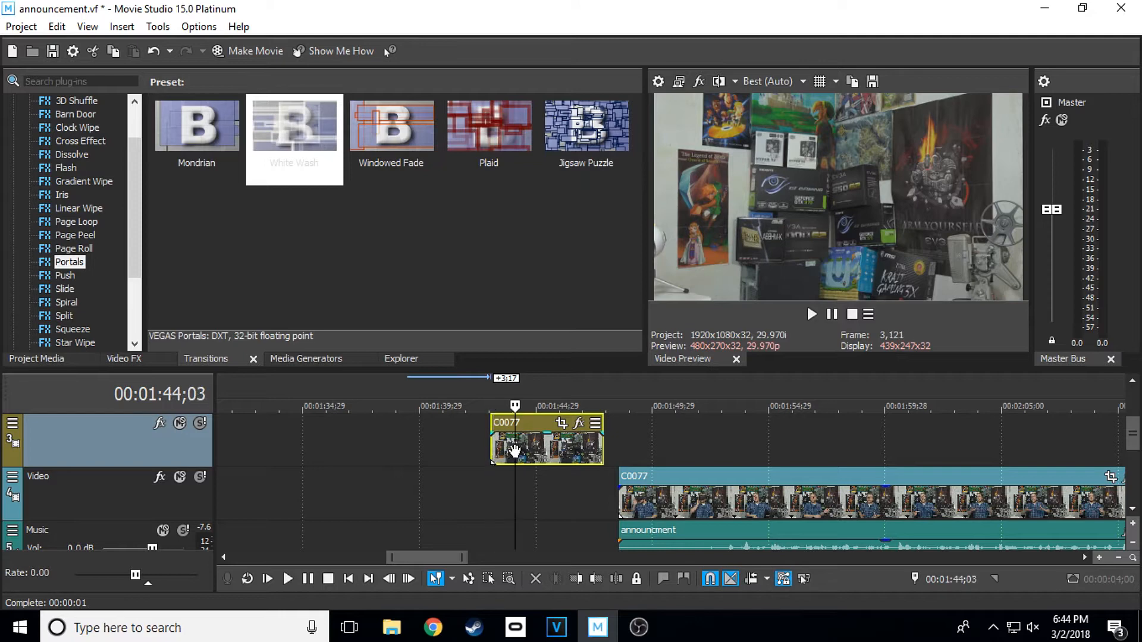
left_click(540, 453)
left_click(569, 454)
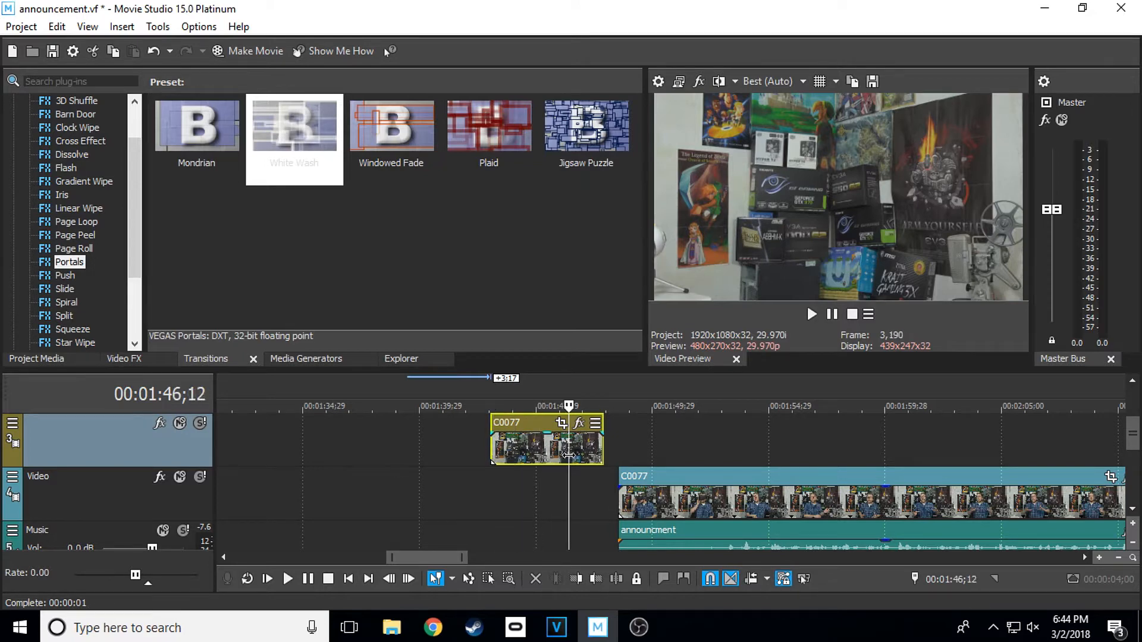
left_click(585, 459)
left_click(533, 462)
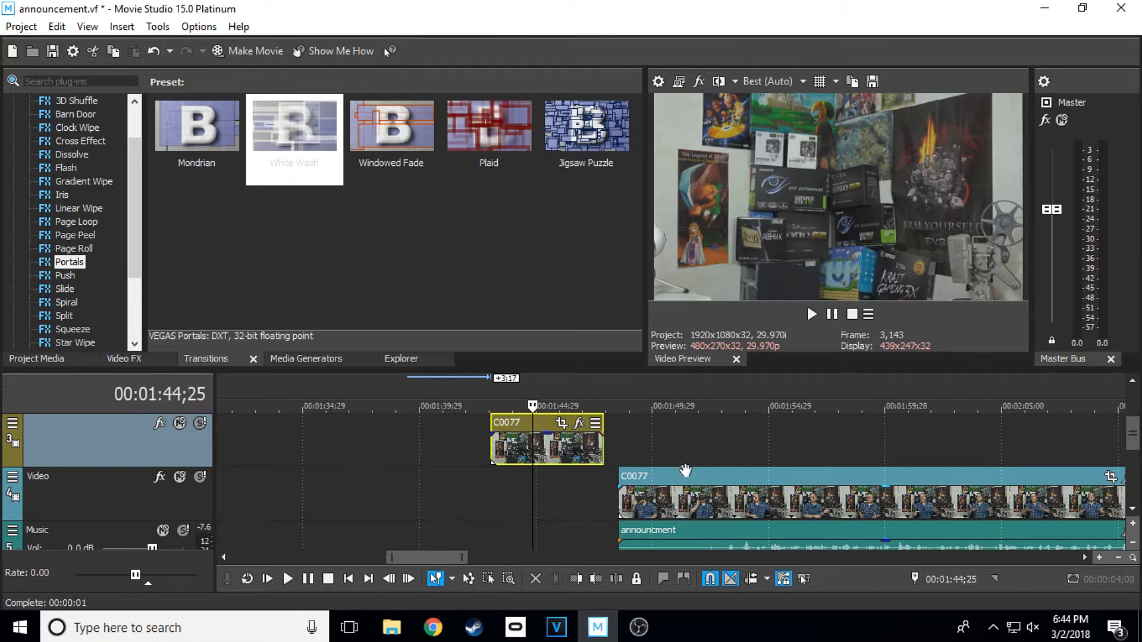
- Play the Video track's C0077 clip from near its start to review the presenter's footage
left_click(653, 447)
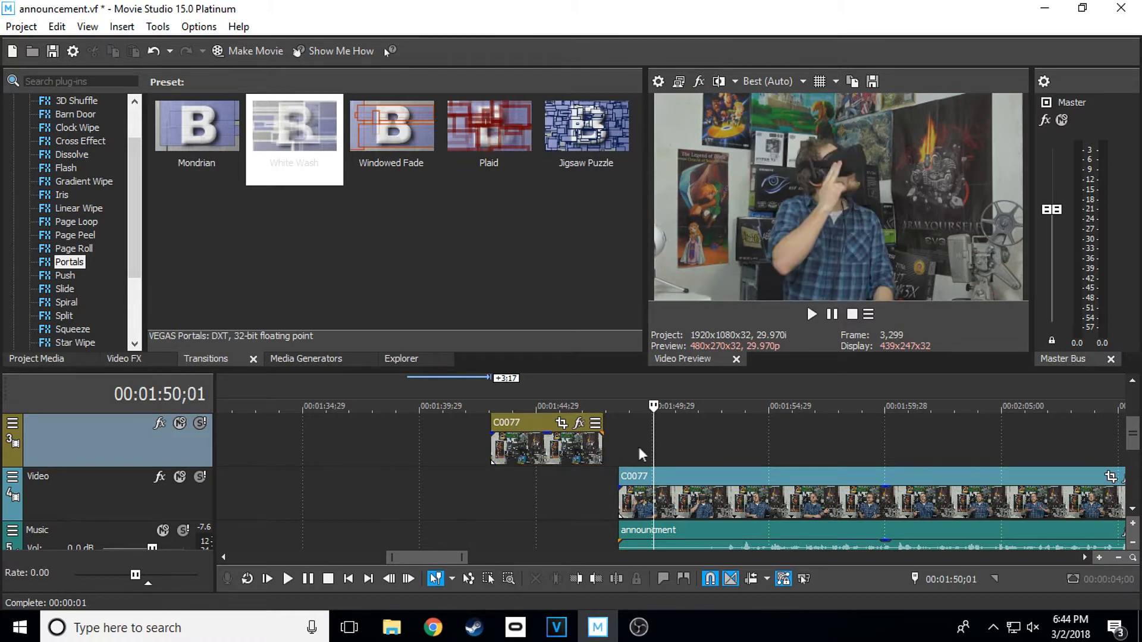
left_click(637, 447)
key("space")
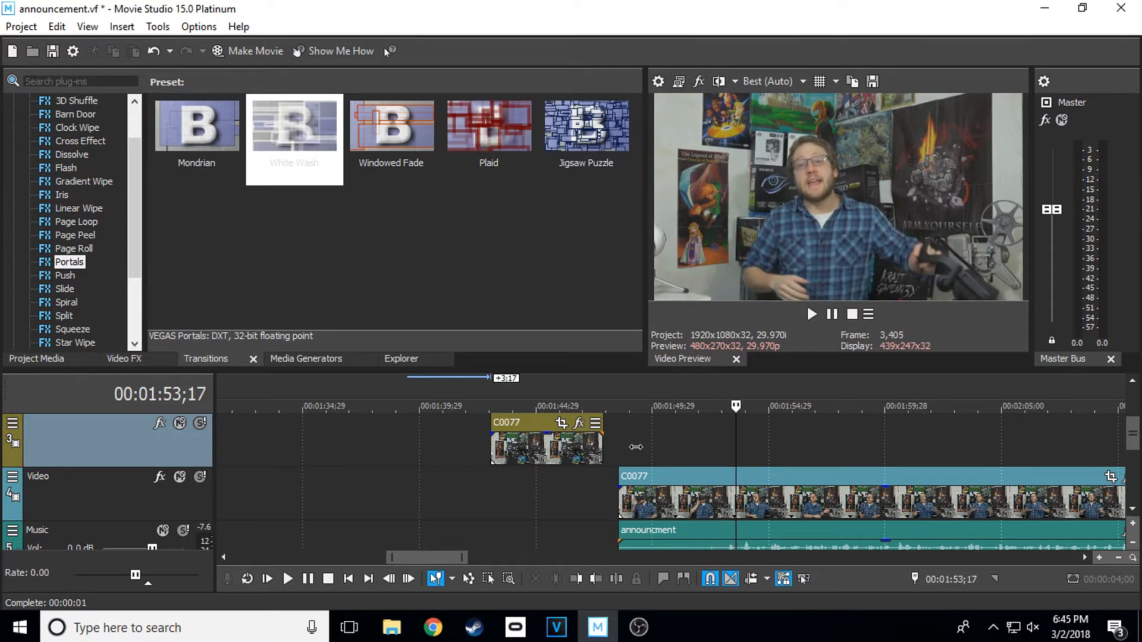
- Step backward frame by frame through the Video track's C0077 clip to just before its start
scroll(635, 446, "down", 2)
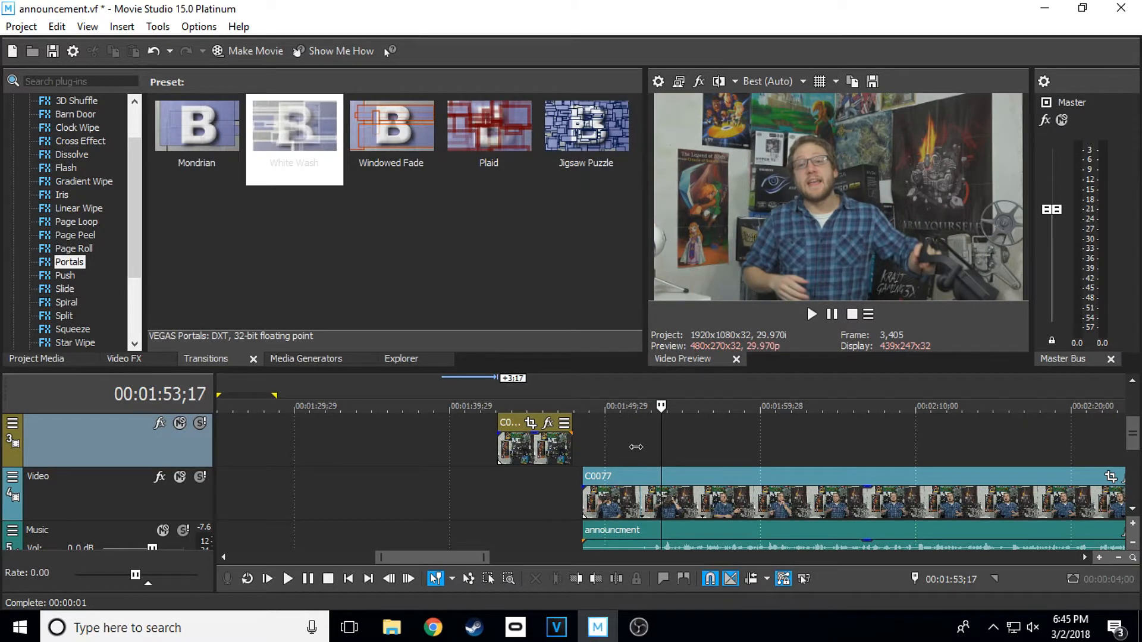
key("Left")
key("Left")
key("Left")
key("Left")
key("Left")
key("Left")
key("Left")
key("Left")
key("Left")
key("Left")
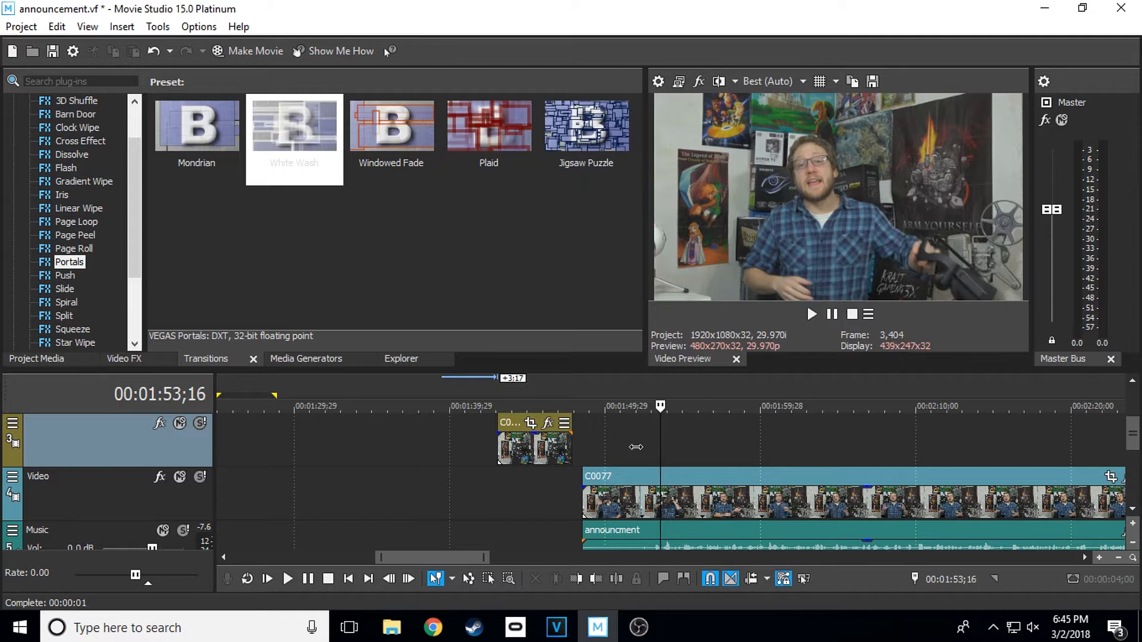
key("Left")
key("Left")
key("Left")
key("Left")
key("Left")
key("Left")
key("Left")
key("Left")
key("Left")
key("Left")
key("Left")
key("Left")
key("Left")
key("Left")
key("Left")
key("Left")
key("Left")
key("Left")
key("Left")
key("Left")
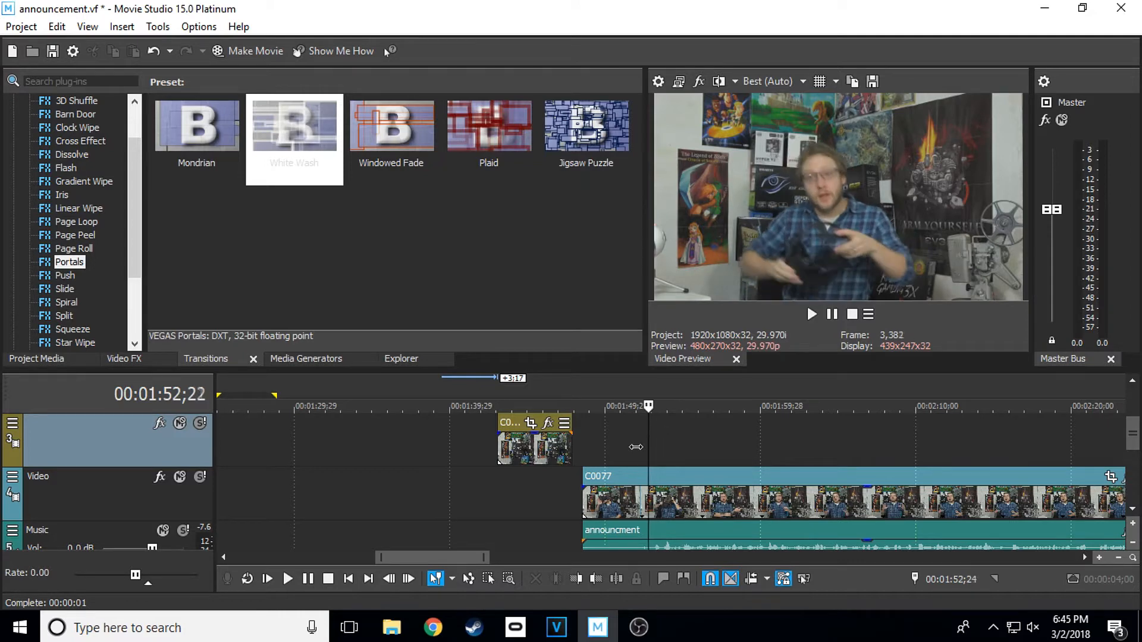
key("Left")
key("Left")
key("Left")
key("Left")
key("Left")
key("Left")
key("Left")
key("Left")
key("Left")
key("Left")
key("Left")
key("Left")
key("Left")
key("Left")
key("Left")
key("Left")
key("Left")
key("Left")
key("Left")
key("Left")
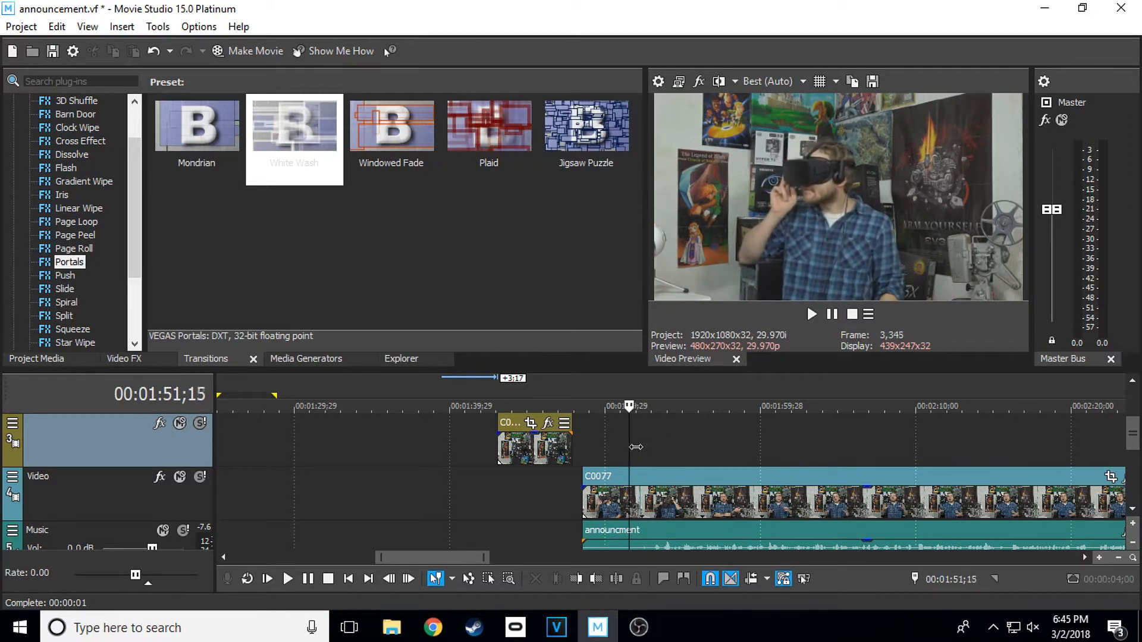
key("Left")
key("Left")
key("Left")
key("Left")
key("Left")
key("Left")
key("Left")
key("Left")
key("Left")
key("Left")
key("Left")
key("Left")
key("Left")
key("Left")
key("Left")
key("Left")
key("Left")
key("Left")
key("Left")
key("Left")
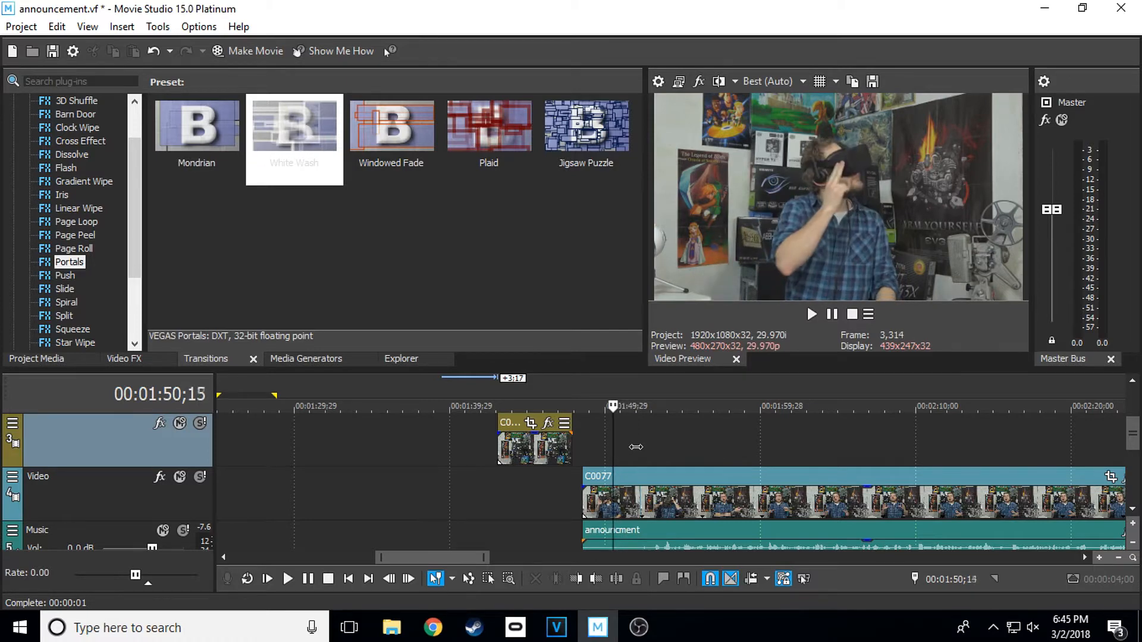
key("Left")
key("Left")
key("Left")
key("Left")
key("Left")
key("Left")
key("Left")
key("Left")
key("Left")
key("Left")
key("Left")
key("Left")
key("Left")
key("Left")
key("Left")
key("Left")
key("Left")
key("Left")
key("Left")
key("Left")
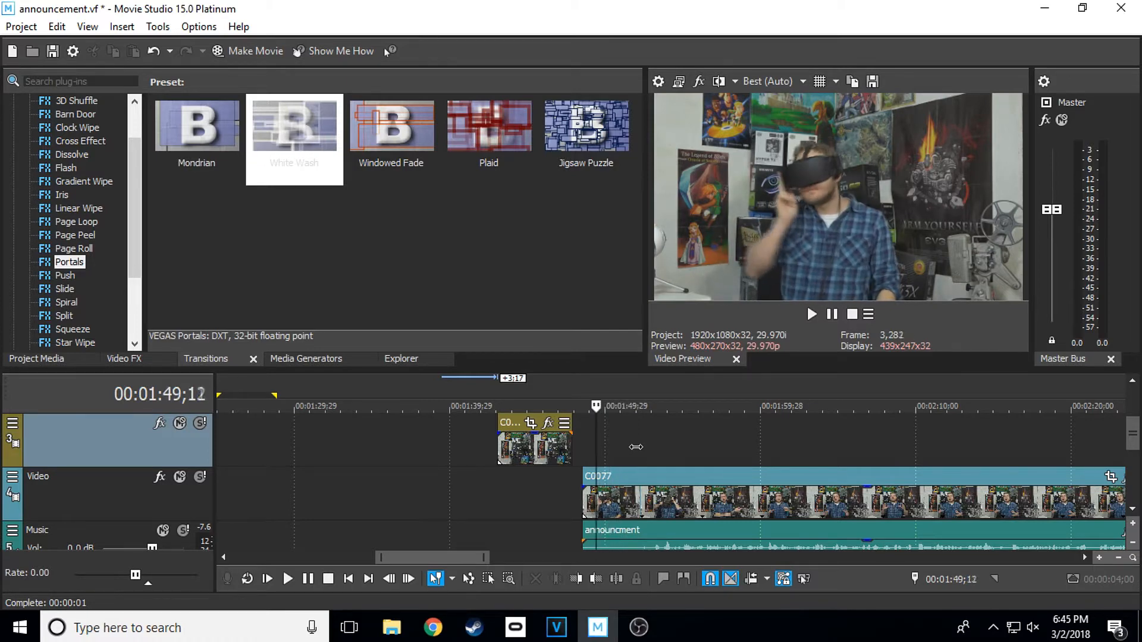
key("Left")
key("Left")
key("Left")
key("Left")
key("Left")
key("Left")
key("Left")
key("Left")
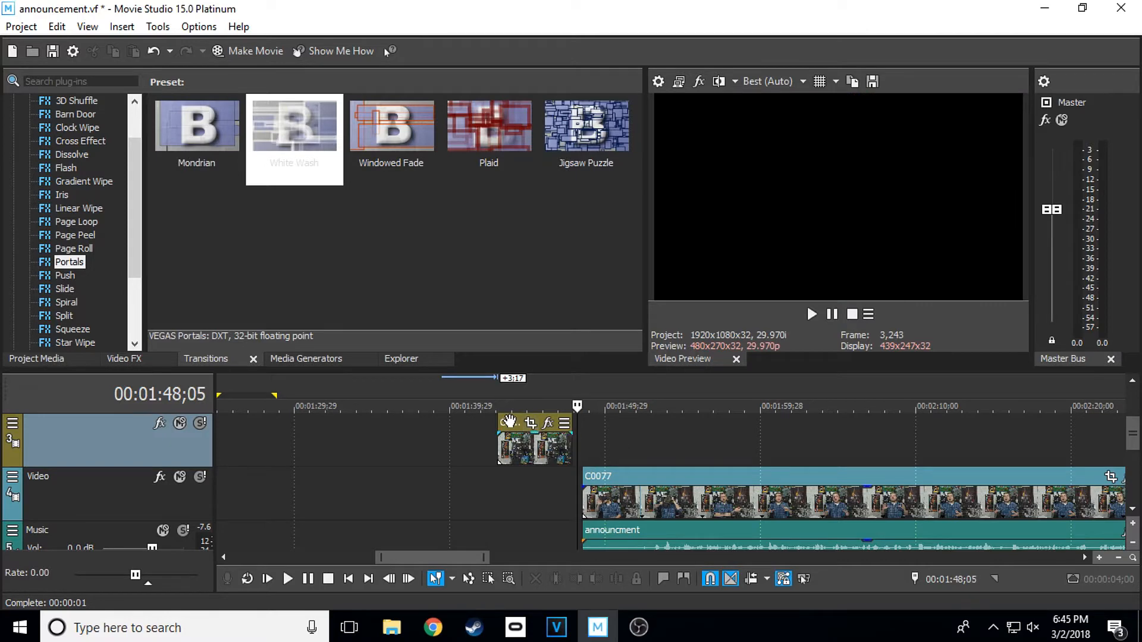
- Move the upper track's empty-room C0077 clip so it starts exactly above the start of the Video track's C0077 clip
left_click_drag(508, 422, 597, 423)
scroll(597, 422, "up", 1)
scroll(595, 422, "up", 2)
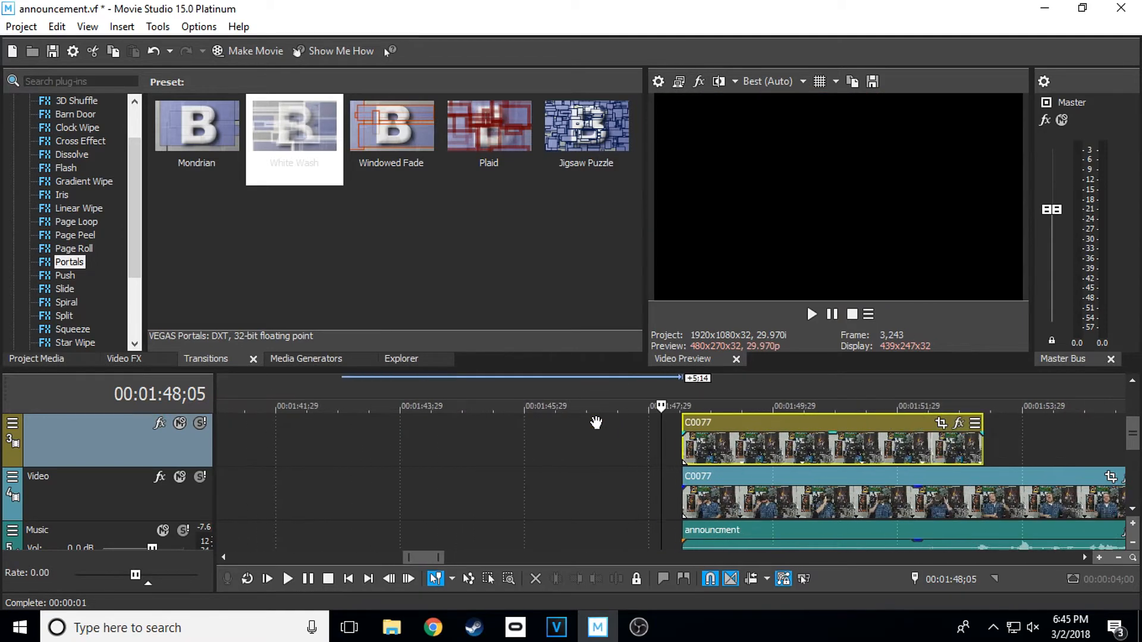
- Check the preview at several points along the aligned upper clip and just beyond its end
left_click(771, 421)
left_click(883, 426)
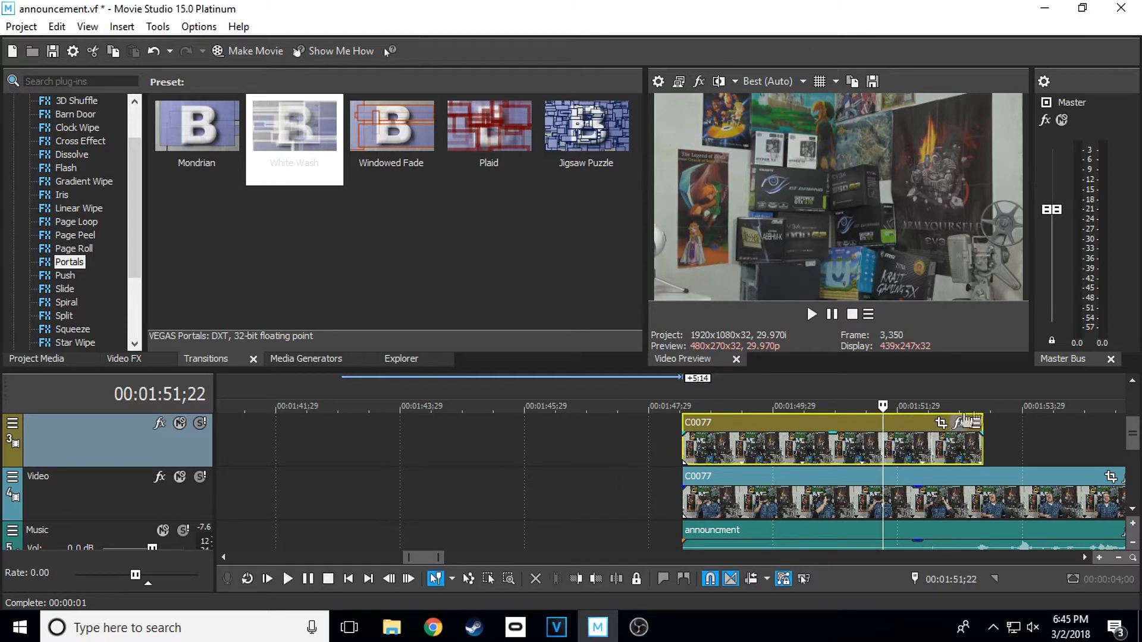
left_click(1016, 394)
left_click(961, 381)
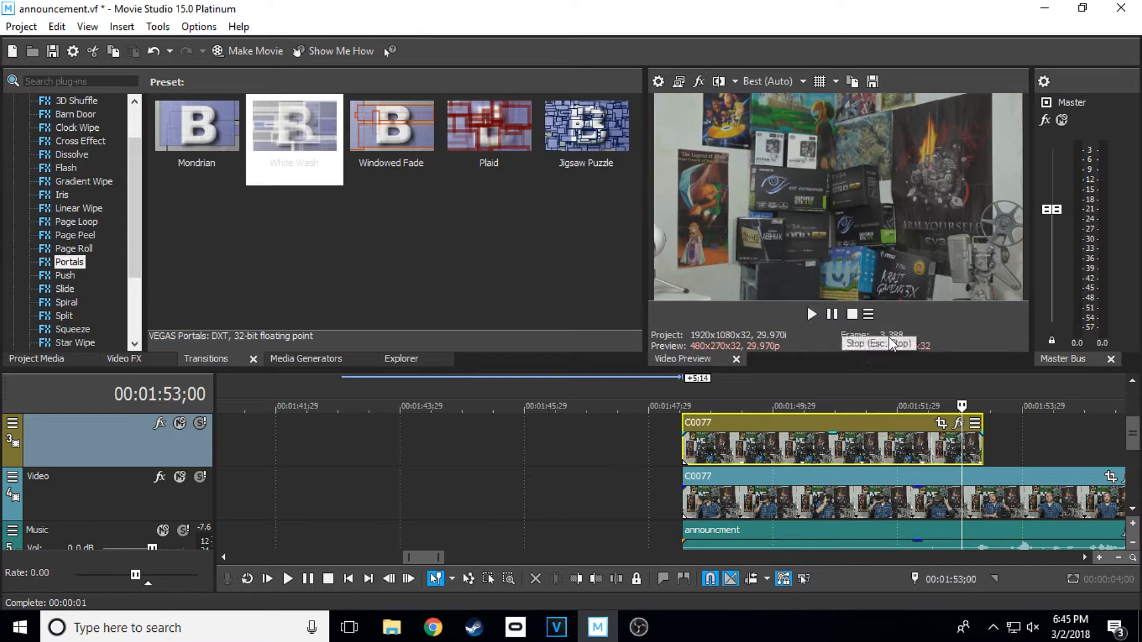
- Play the timeline twice across the end of the upper clip to examine the change to the presenter's footage
scroll(797, 394, "down", 3)
scroll(797, 394, "down", 1)
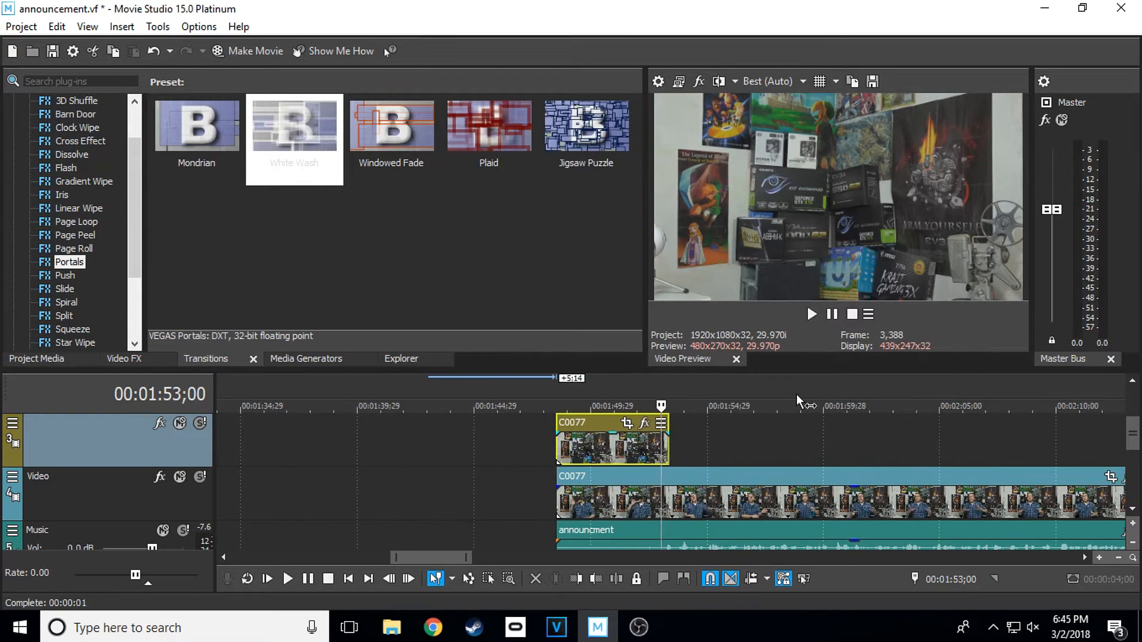
left_click(811, 315)
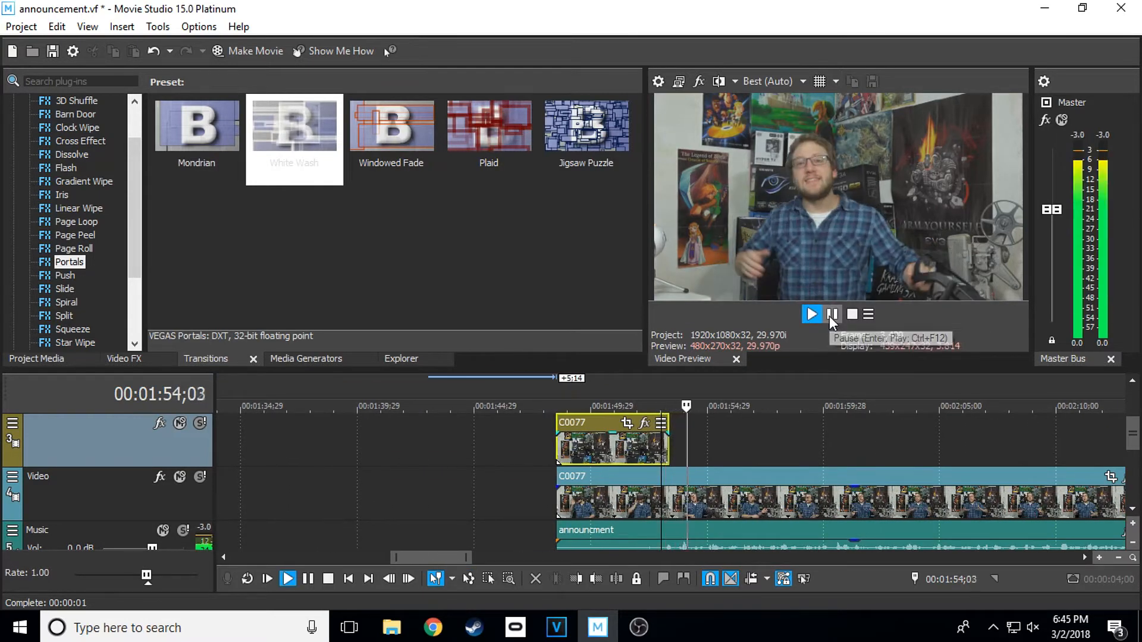
left_click(830, 316)
left_click(663, 381)
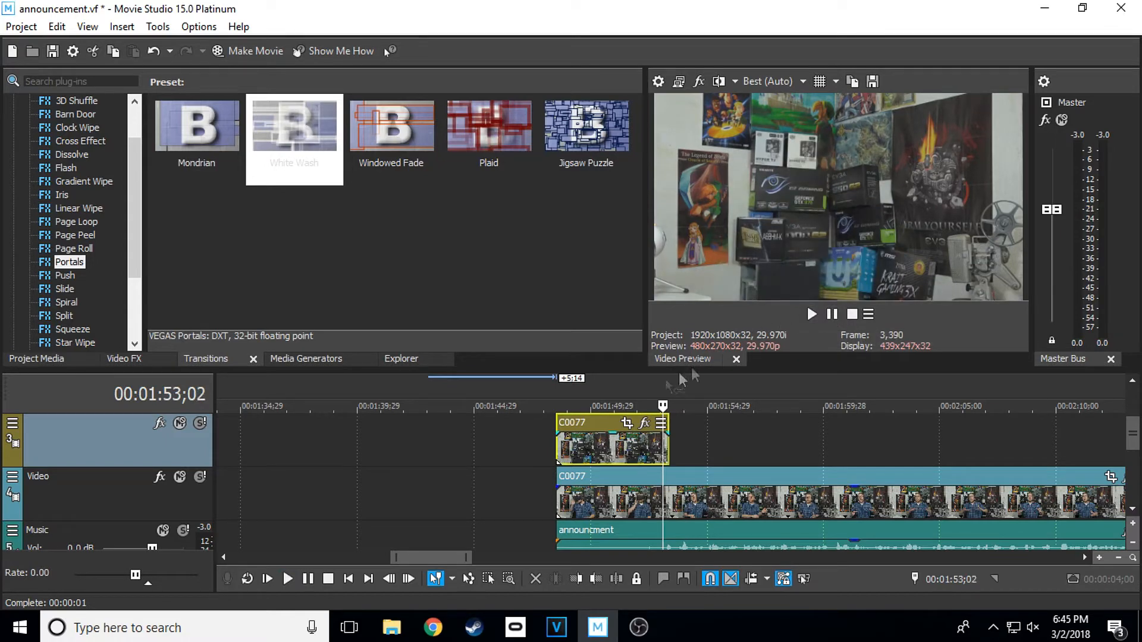
left_click(812, 314)
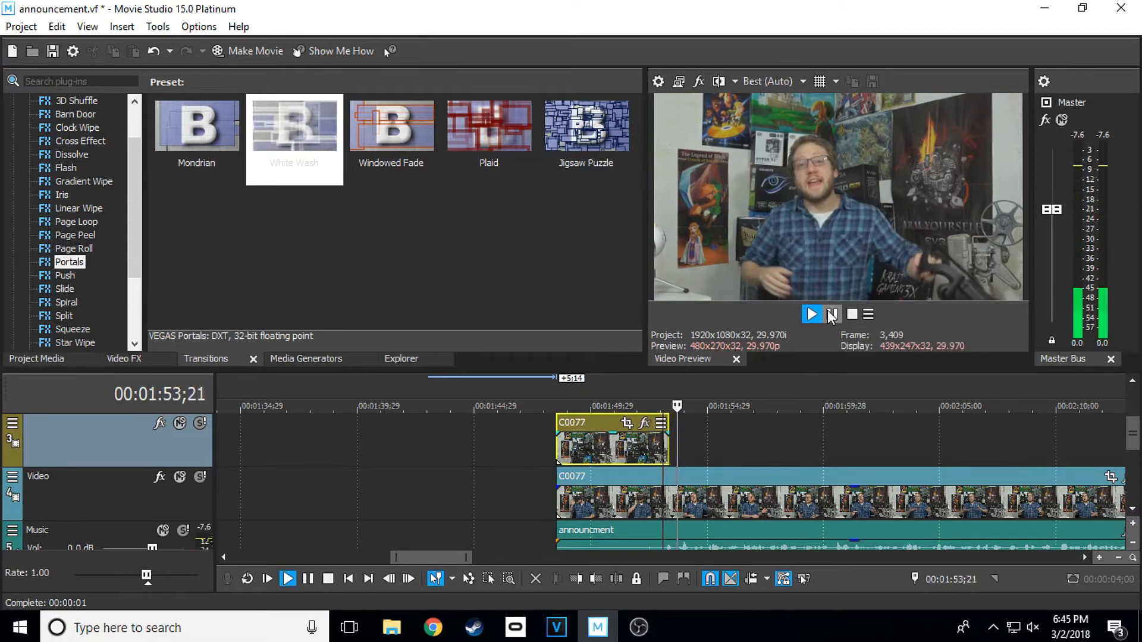
left_click(832, 314)
left_click(649, 381)
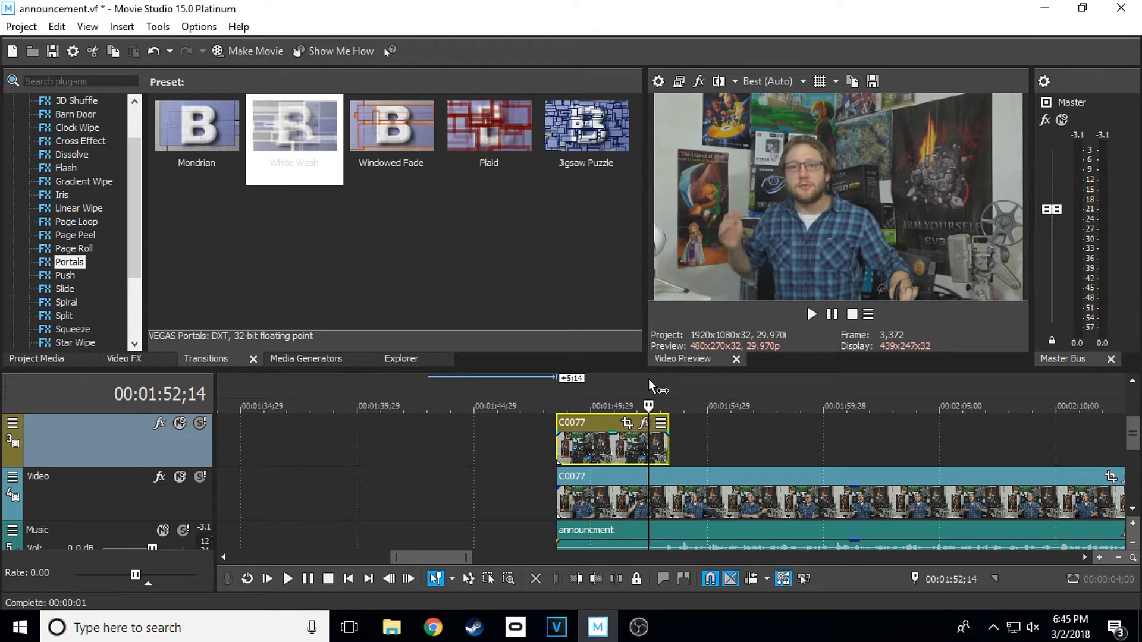
- Step forward frame by frame through the last part of the upper C0077 clip to just beyond its end
scroll(649, 380, "up", 1)
key("Right")
key("Right")
key("Right")
key("Right")
key("Right")
key("Right")
key("Right")
key("Right")
key("Right")
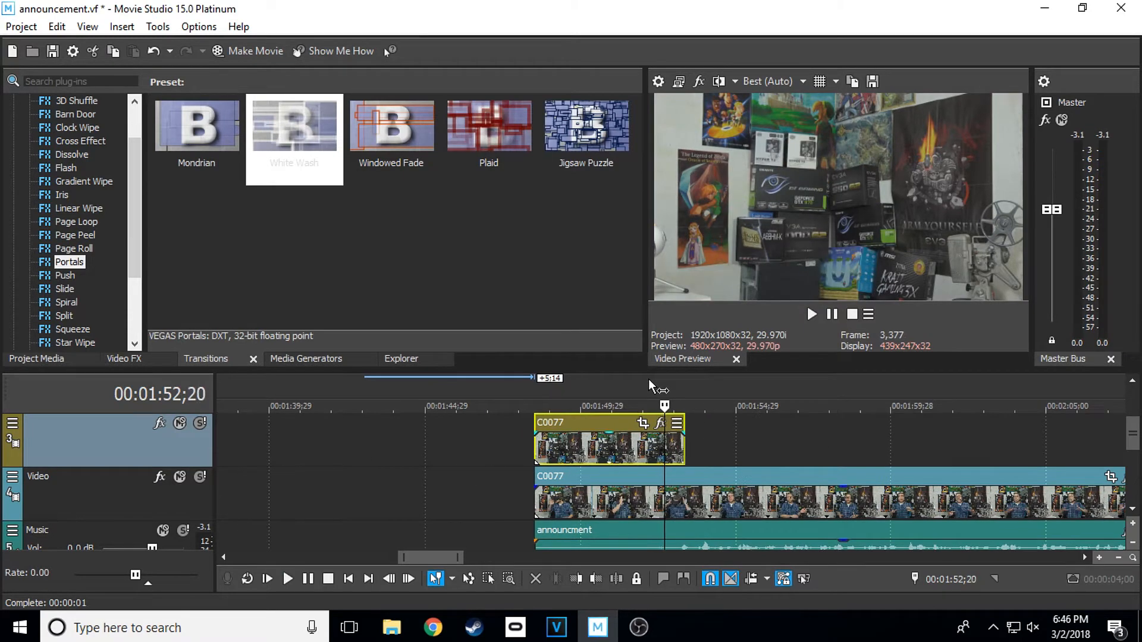
key("Right")
key("Right")
key("Right")
key("Right")
key("Right")
key("Right")
key("Right")
key("Right")
key("Right")
key("Right")
key("Right")
key("Right")
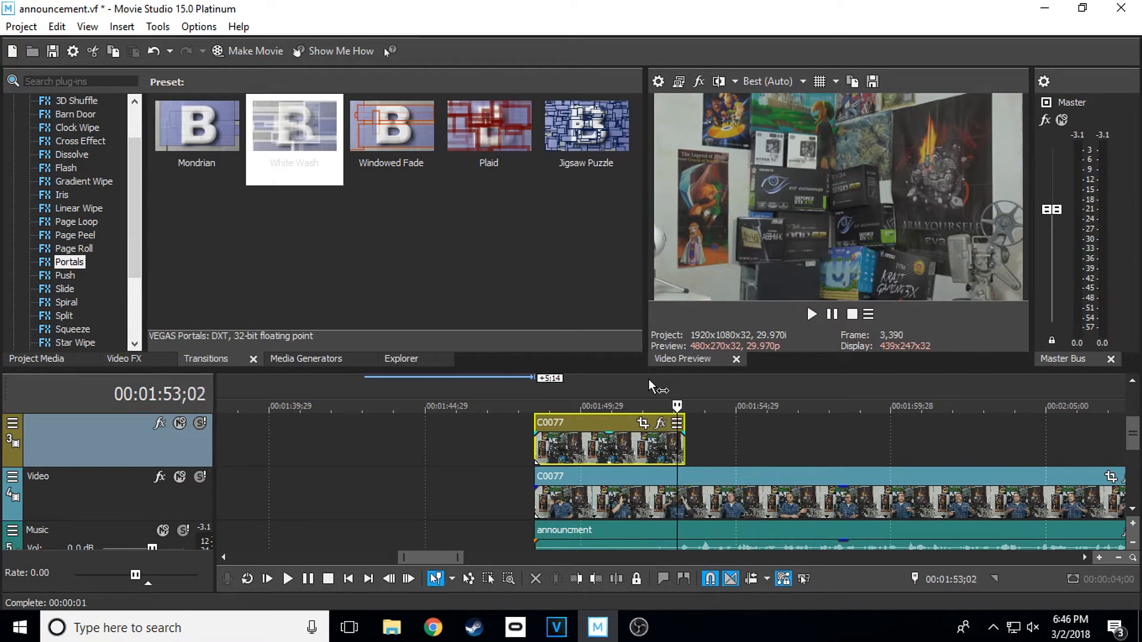
key("Right")
key("Right")
key("Right")
key("Right")
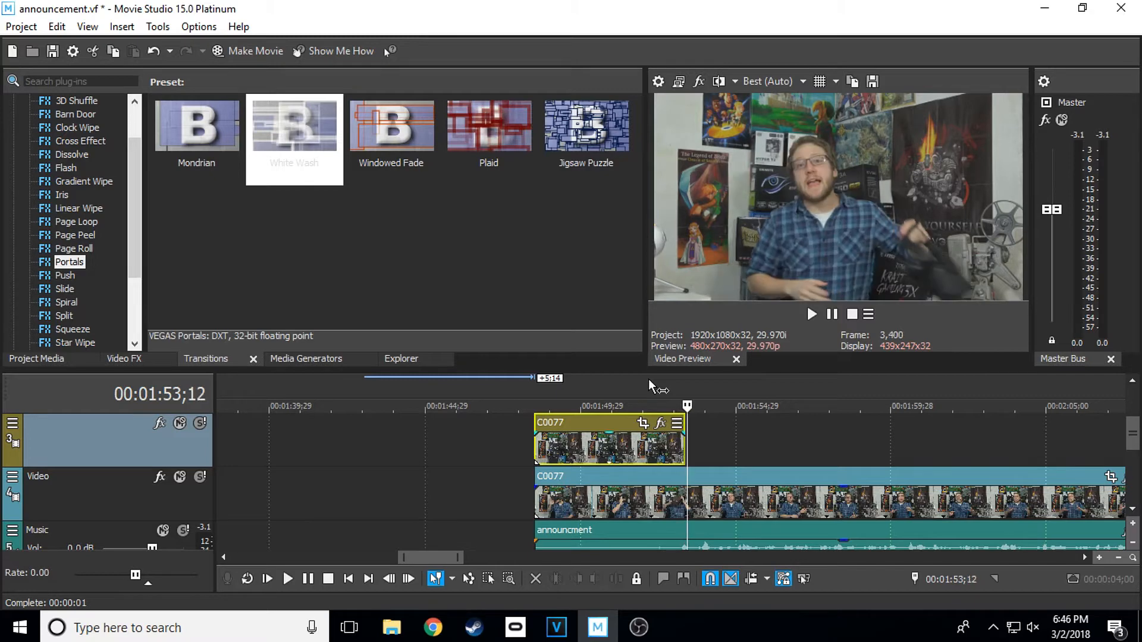
- Step backward frame by frame from the end of the upper clip into its empty-room footage
scroll(649, 380, "down", 2)
key("Left")
key("Left")
key("Left")
key("Left")
key("Left")
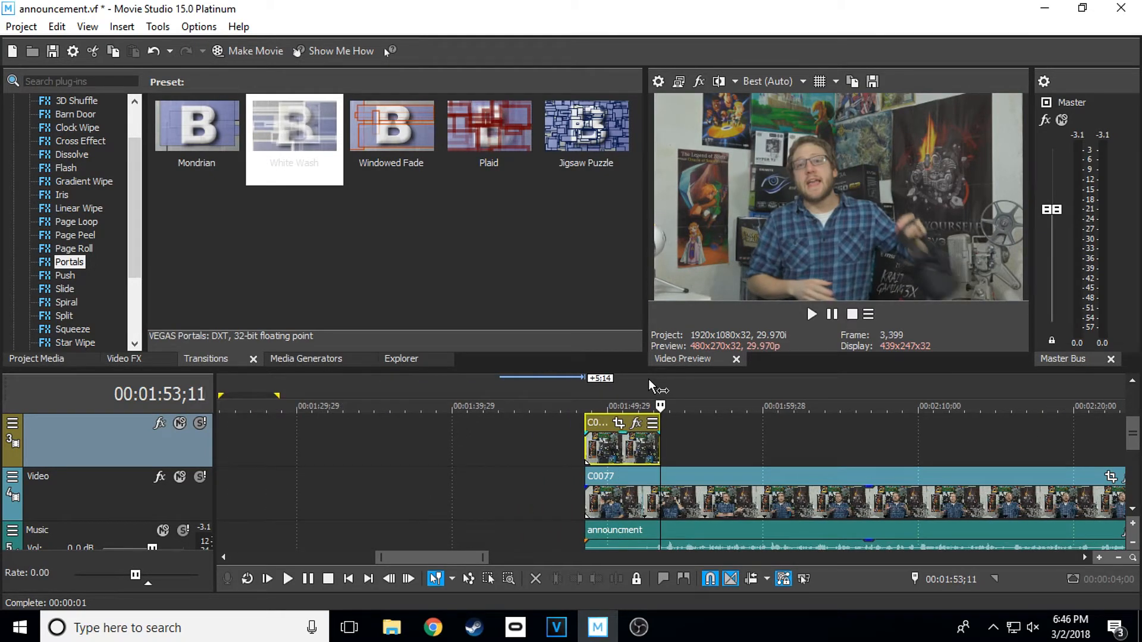
key("Left")
key("Left")
key("Left")
key("Left")
key("Left")
key("Left")
key("Left")
key("Left")
key("Left")
key("Left")
key("Left")
key("Left")
key("Left")
key("Left")
key("Left")
key("Left")
key("Left")
key("Left")
key("Left")
key("Left")
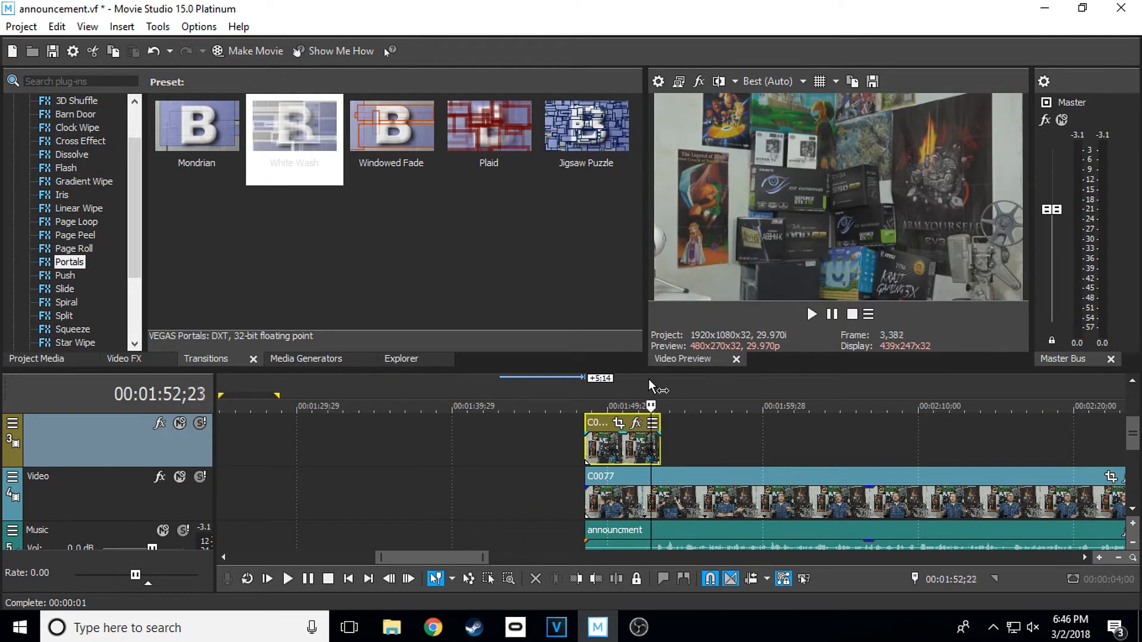
key("Left")
key("Left")
key("Left")
key("Left")
key("Left")
key("Left")
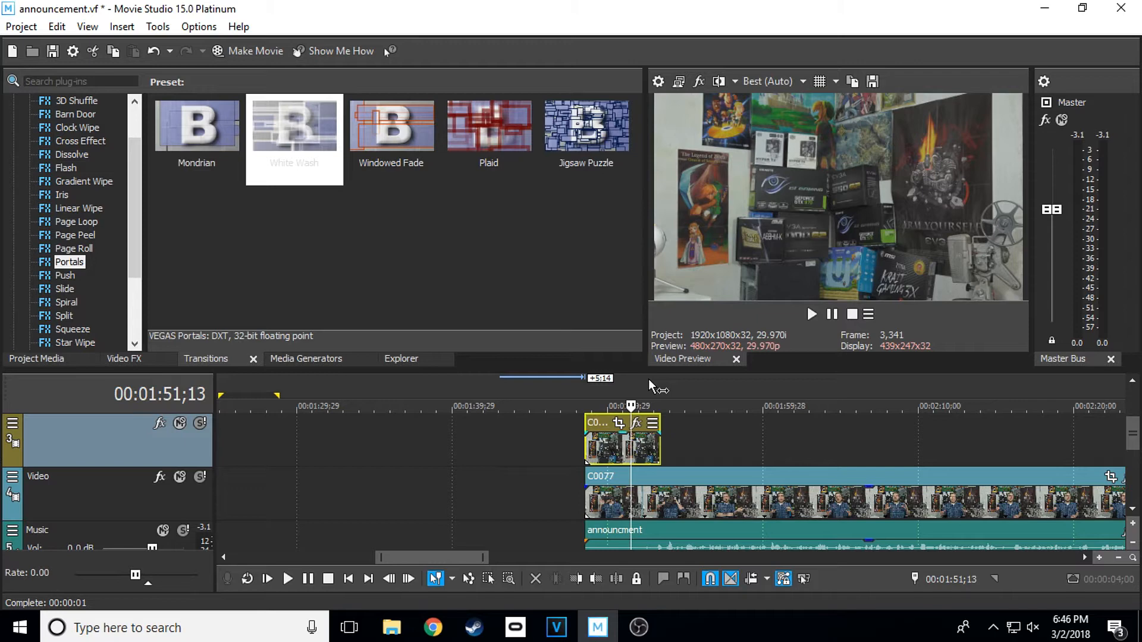
- Play the timeline from inside the upper clip to its end and examine the frames around the cut to the presenter
key("space")
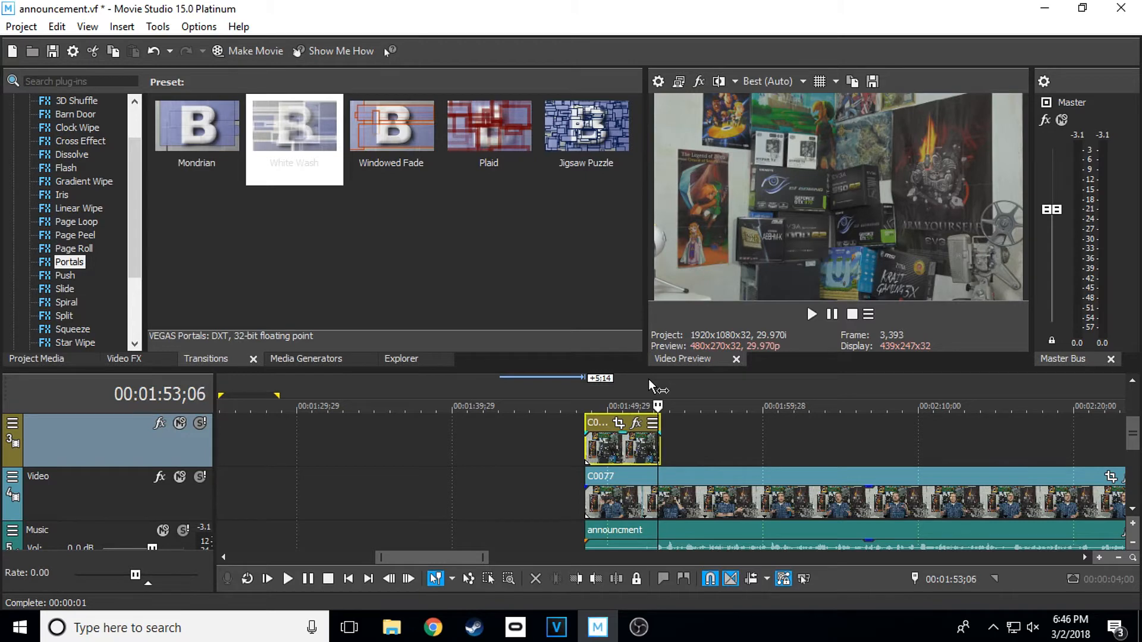
key("Left")
key("Left")
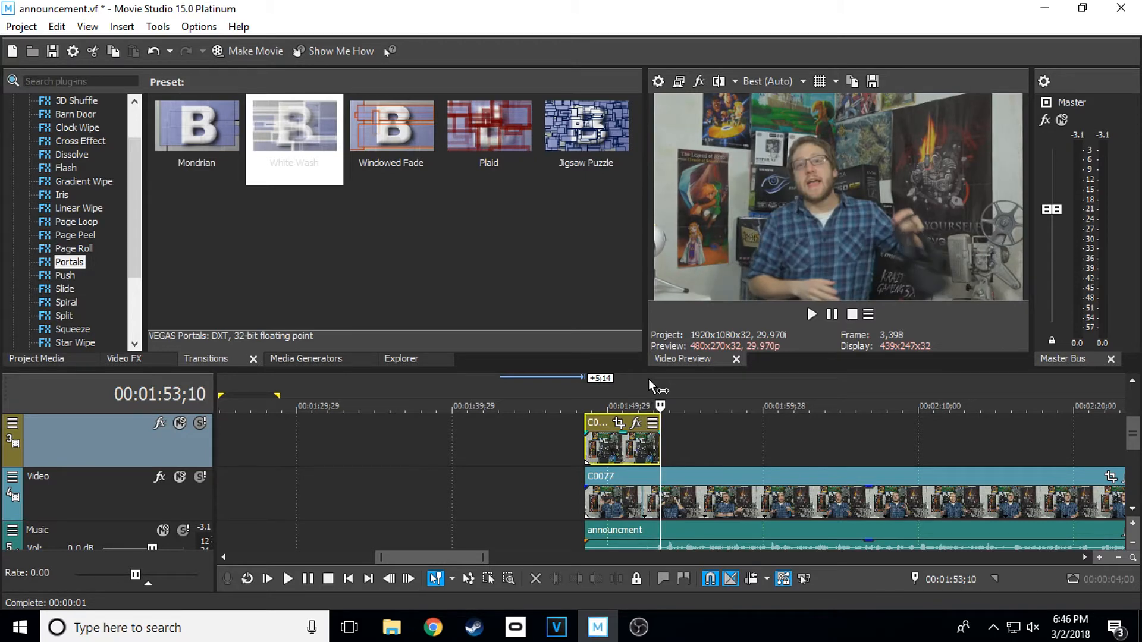
- Switch repeatedly between the adjacent frames at the end of the upper C0077 clip to compare the empty room with the presenter's footage
key("Right")
key("Left")
key("Right")
key("Left")
key("Right")
key("Left")
key("Right")
key("Left")
key("Right")
key("Left")
key("Right")
key("Left")
key("Right")
key("Left")
key("Right")
key("Left")
key("Right")
key("Left")
key("Left")
key("Right")
key("Right")
key("Right")
key("Right")
- Step backward frame by frame from the cut into the upper clip's empty-room footage
key("Left")
key("Left")
key("Left")
key("Left")
key("Left")
key("Left")
key("Left")
key("Left")
key("Left")
key("Left")
key("Left")
key("Left")
key("Left")
key("Left")
key("Left")
key("Left")
key("Left")
key("Left")
key("Left")
key("Left")
key("Left")
key("Left")
key("Left")
key("Left")
key("Left")
key("Left")
key("Left")
- Step forward frame by frame through the upper clip's last frames and on into the presenter's footage
key("Right")
key("Right")
key("Right")
key("Right")
key("Right")
key("Right")
key("Right")
key("Right")
key("Right")
key("Right")
key("Right")
key("Right")
key("Right")
key("Right")
key("Right")
key("Right")
key("Right")
key("Right")
key("Right")
key("Right")
key("Right")
key("Right")
key("Right")
key("Right")
key("Right")
key("Right")
key("Right")
key("Right")
key("Right")
key("Right")
key("Right")
key("Right")
key("Right")
key("Right")
key("Right")
key("Right")
key("Right")
key("Right")
key("Right")
key("Right")
- Step backward to the end of the upper clip and compare the two frames on either side of the cut again
key("Left")
key("Left")
key("Left")
key("Left")
key("Left")
key("Left")
key("Left")
key("Left")
key("Left")
key("Left")
key("Left")
key("Left")
key("Left")
key("Left")
key("Left")
key("Left")
key("Left")
key("Left")
key("Left")
key("Left")
key("Right")
key("Left")
key("Right")
key("Left")
key("Right")
key("Left")
key("Right")
- Add a fade-out of about three seconds to the end of the upper C0077 clip
scroll(648, 380, "up", 8)
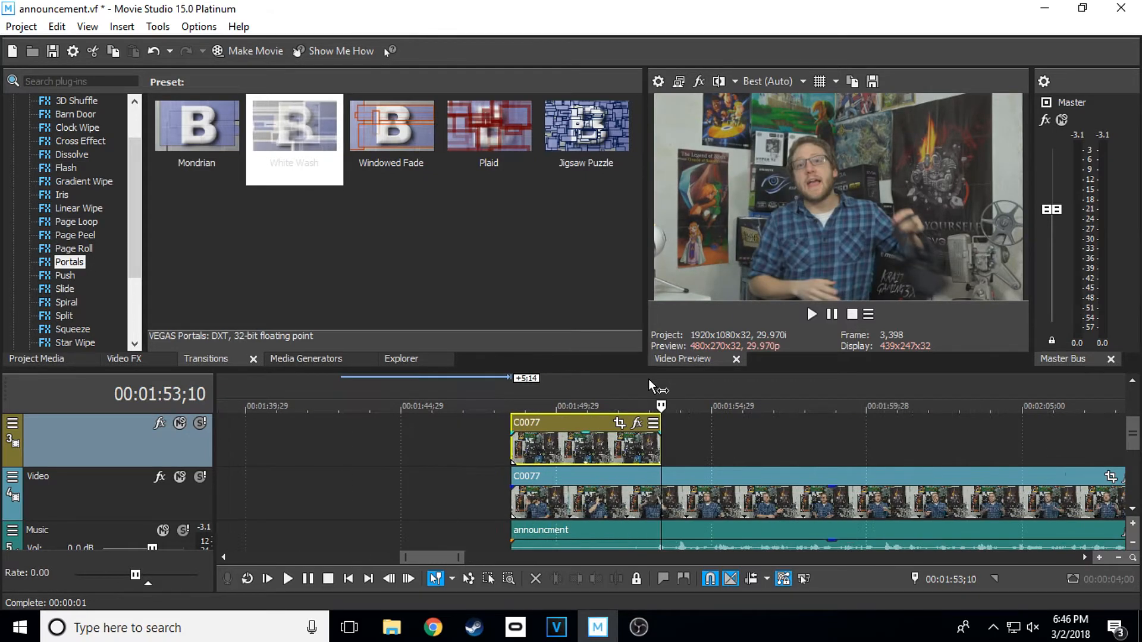
scroll(648, 379, "down", 3)
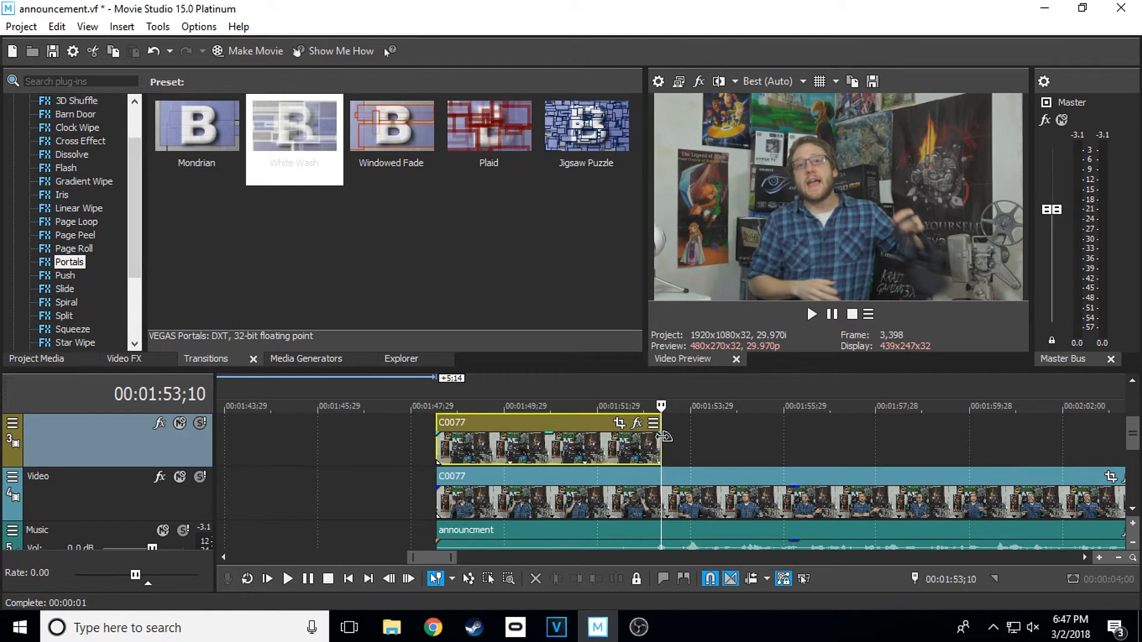
left_click_drag(662, 433, 525, 437)
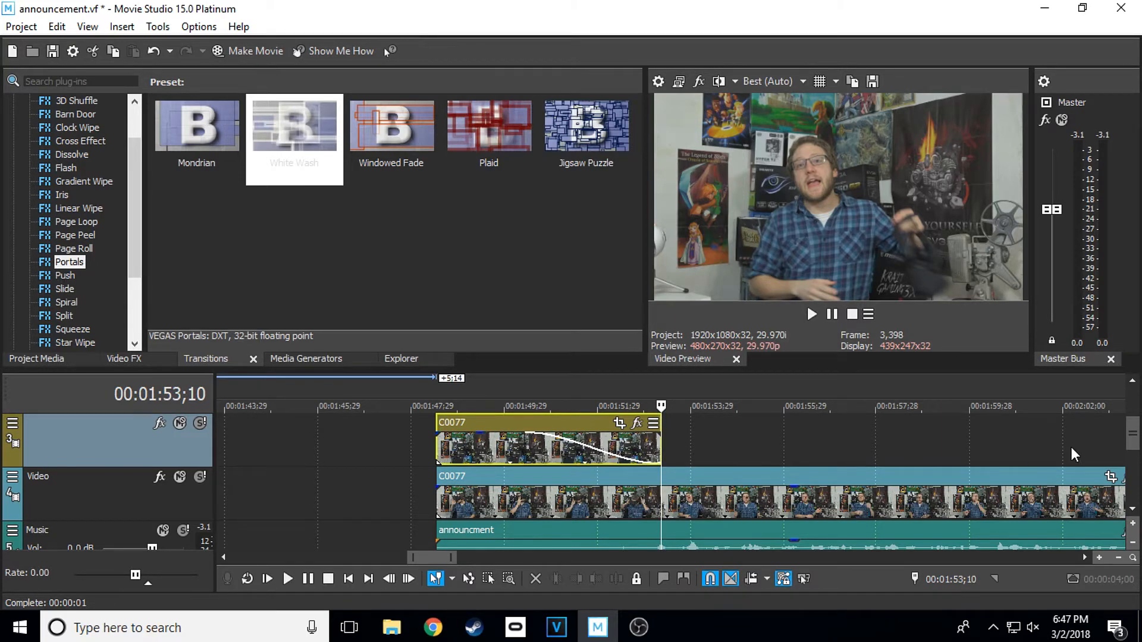
- Examine the picture at several points before and within the upper clip's fade-out
scroll(1136, 439, "up", 1)
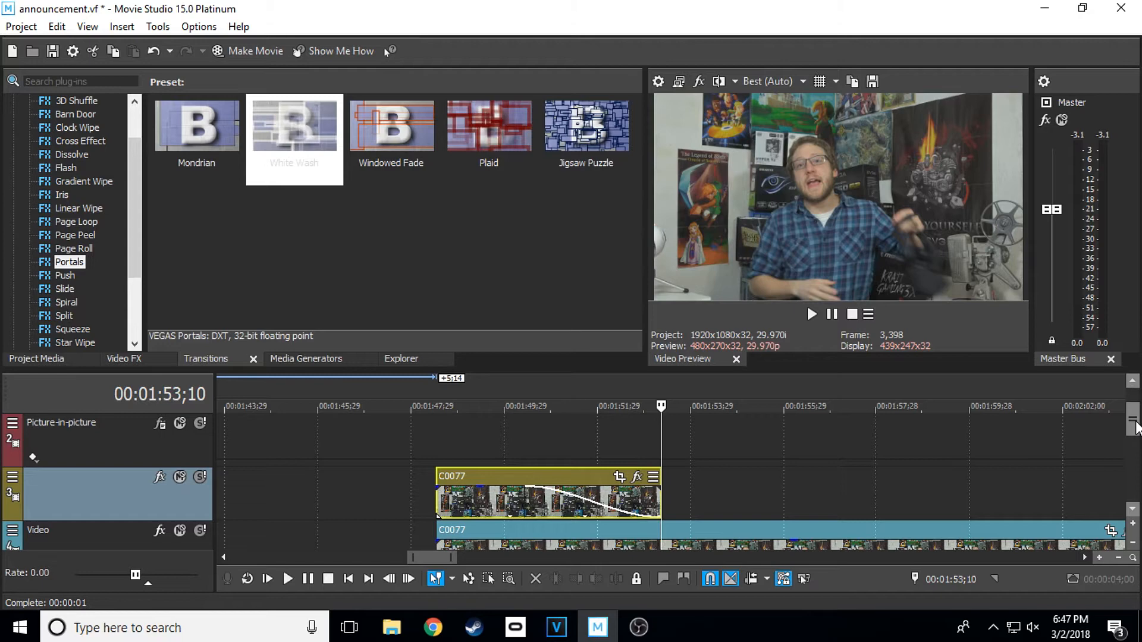
mouse_move(1136, 422)
left_mouse_down()
mouse_move(1135, 439)
mouse_move(1135, 420)
left_mouse_up()
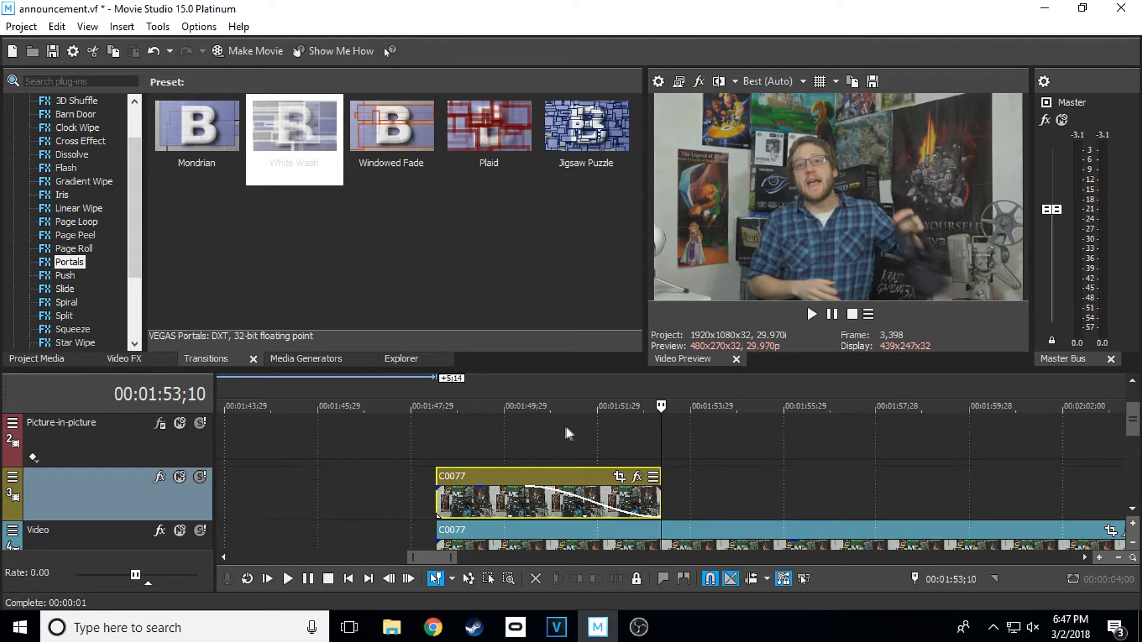
left_click(546, 425)
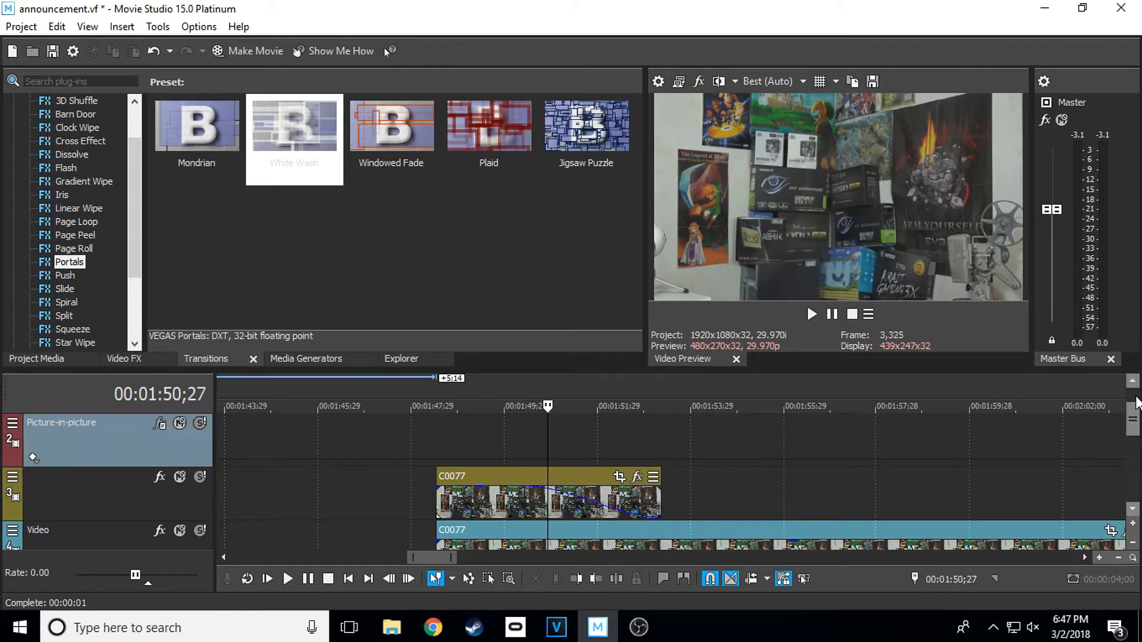
left_click_drag(1135, 430, 1135, 441)
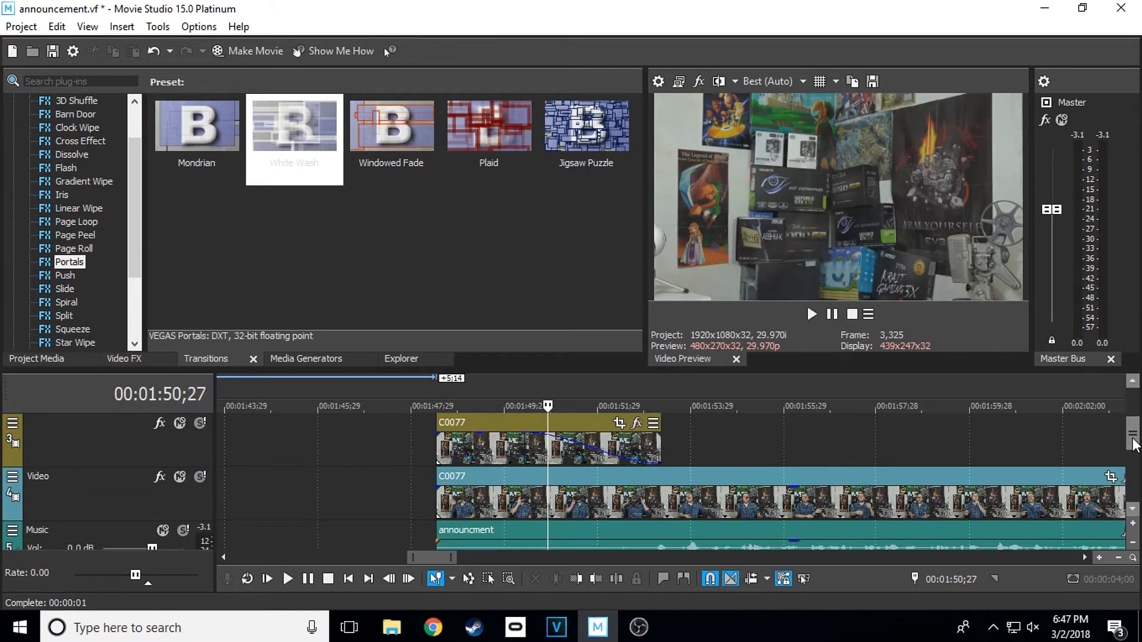
left_click(458, 445)
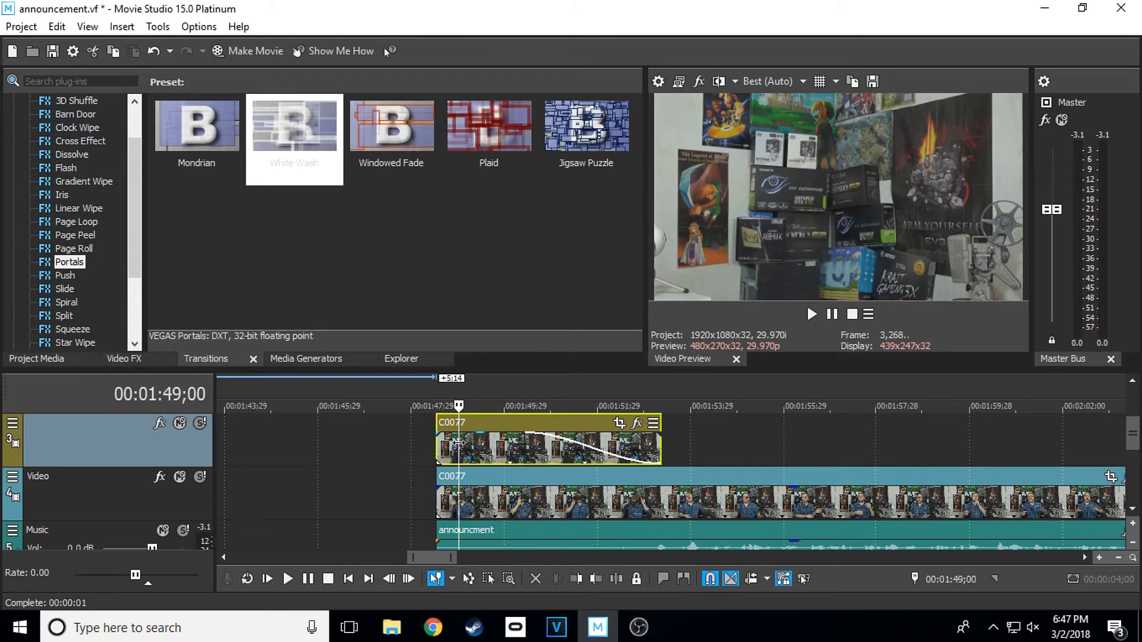
left_click(543, 441)
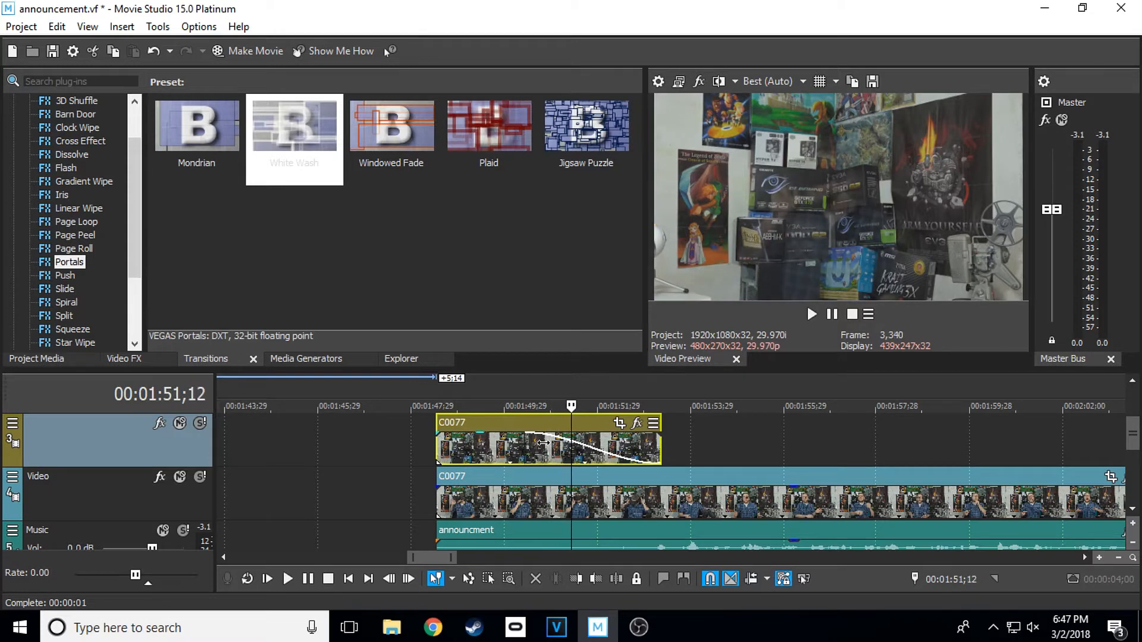
left_click(467, 456)
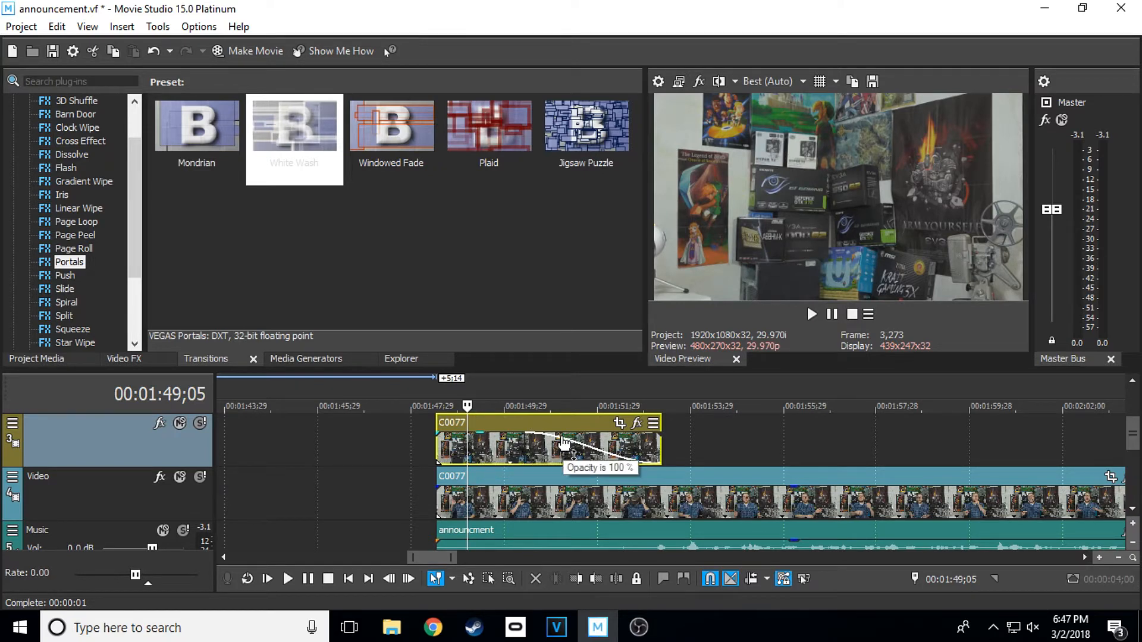
- Try a partly transparent opacity on the upper clip, play the blend with the presenter's footage, and restore full opacity
left_click_drag(484, 441, 485, 454)
left_click(488, 439)
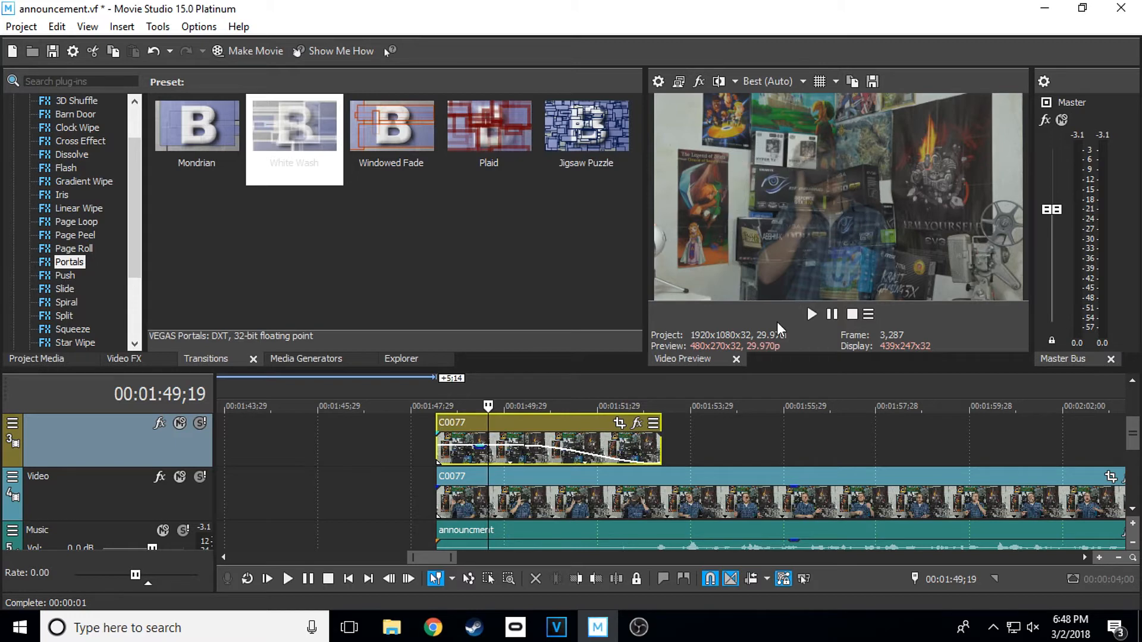
key("space")
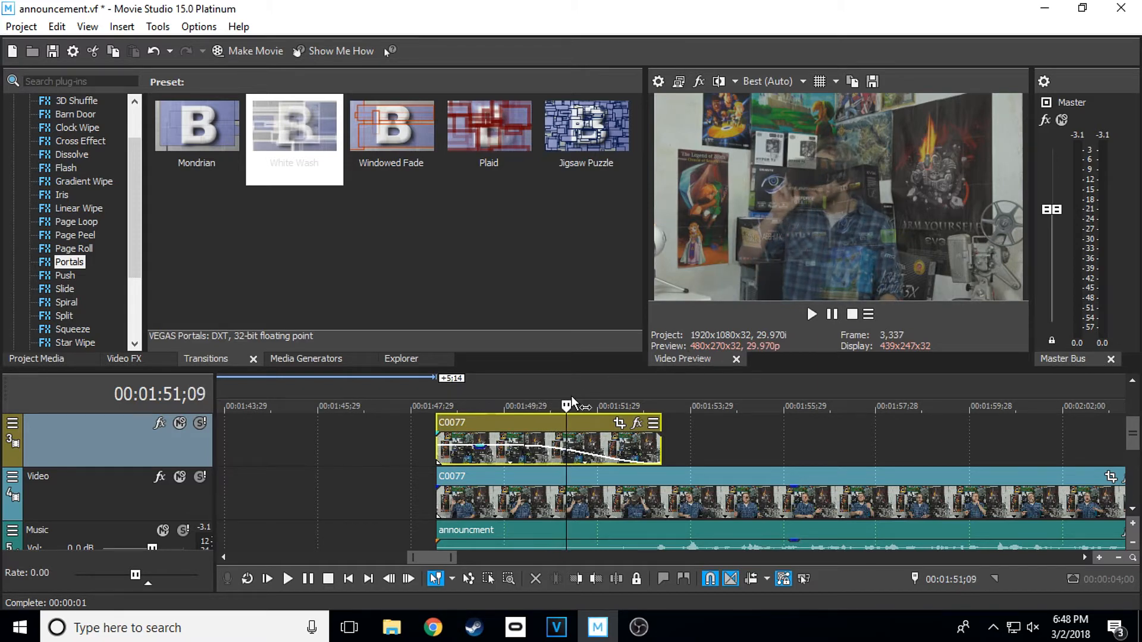
left_click_drag(480, 445, 445, 446)
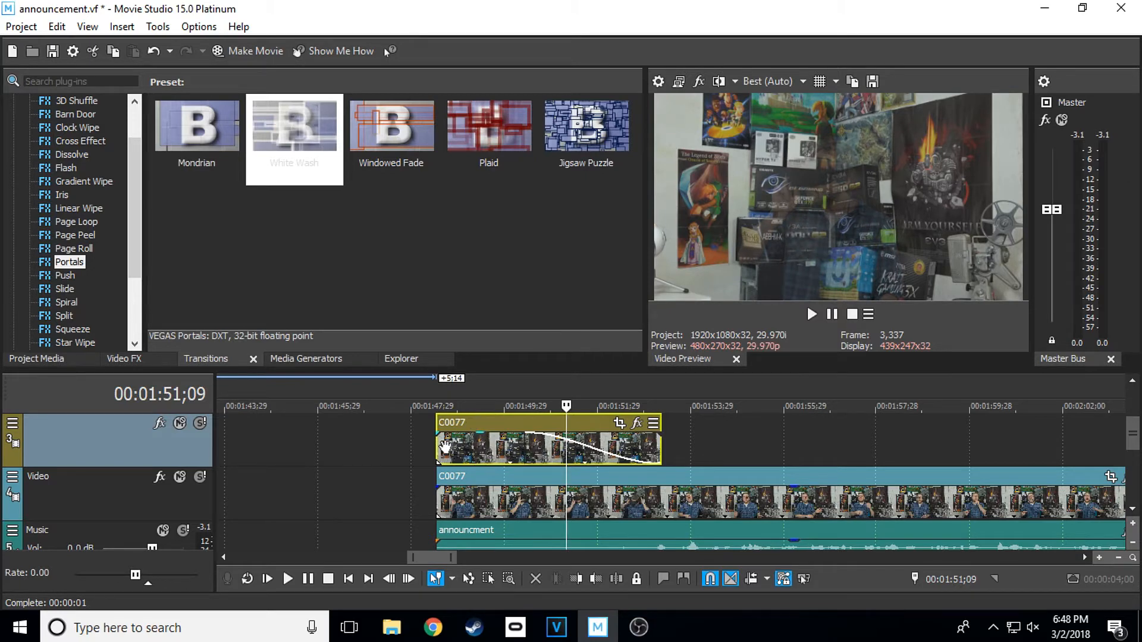
- Play the timeline from the start of the upper clip through its fade-out into the presenter's footage
left_click(441, 445)
key("space")
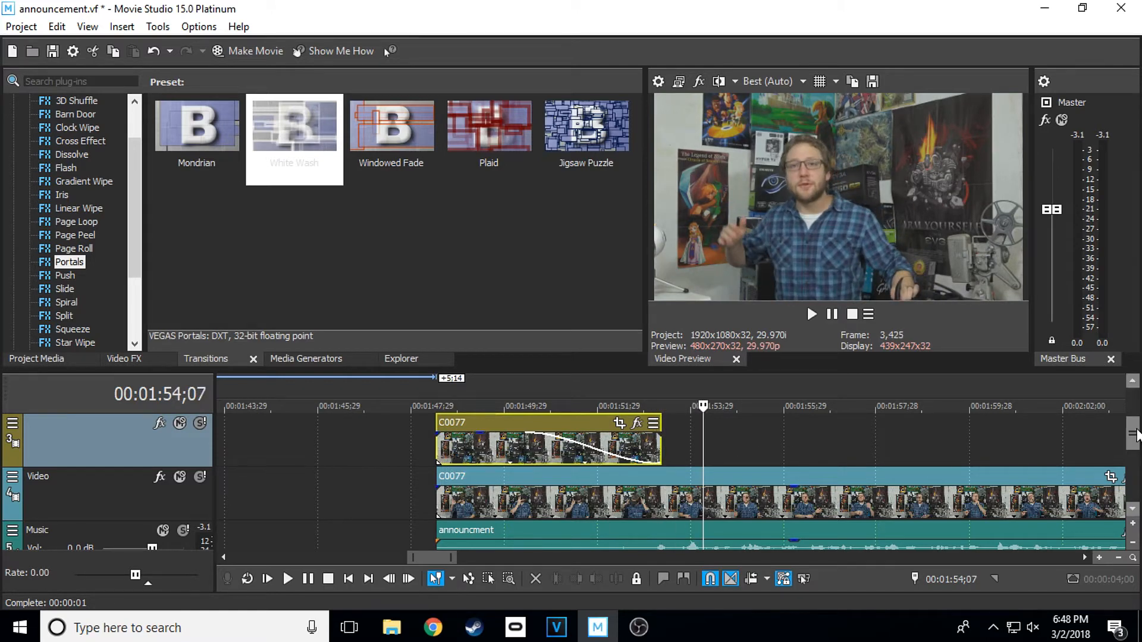
left_click_drag(1132, 451, 1134, 455)
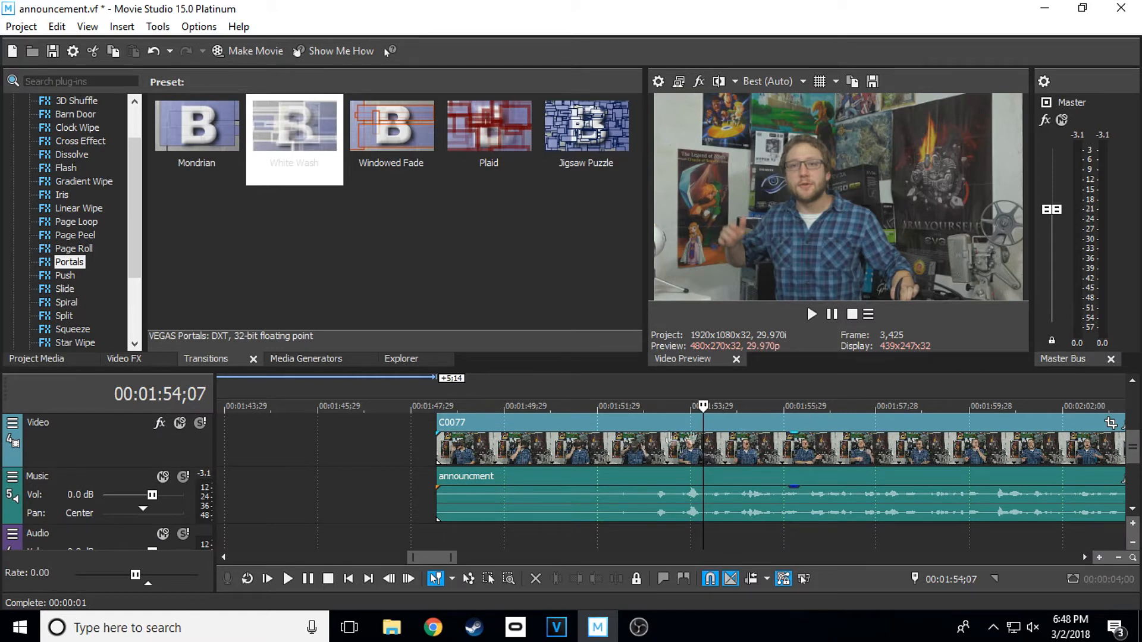
left_click_drag(1133, 450, 1135, 441)
- Copy the faded empty-room clip and paste it on the same track above the end of the presenter's clip
left_click(478, 455)
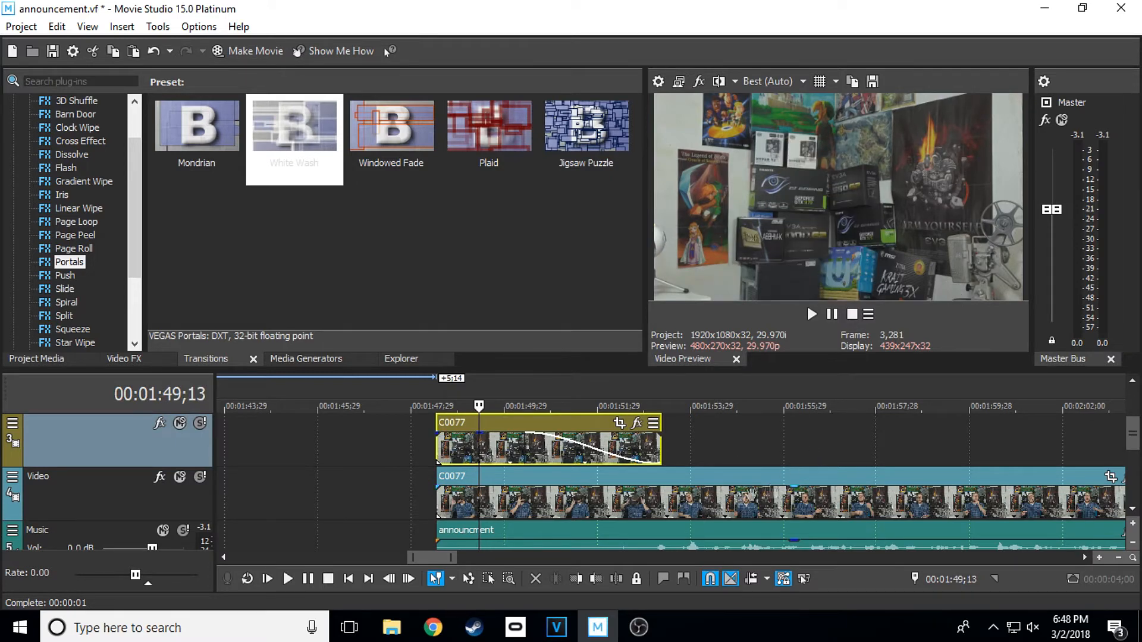
left_click_drag(445, 557, 547, 558)
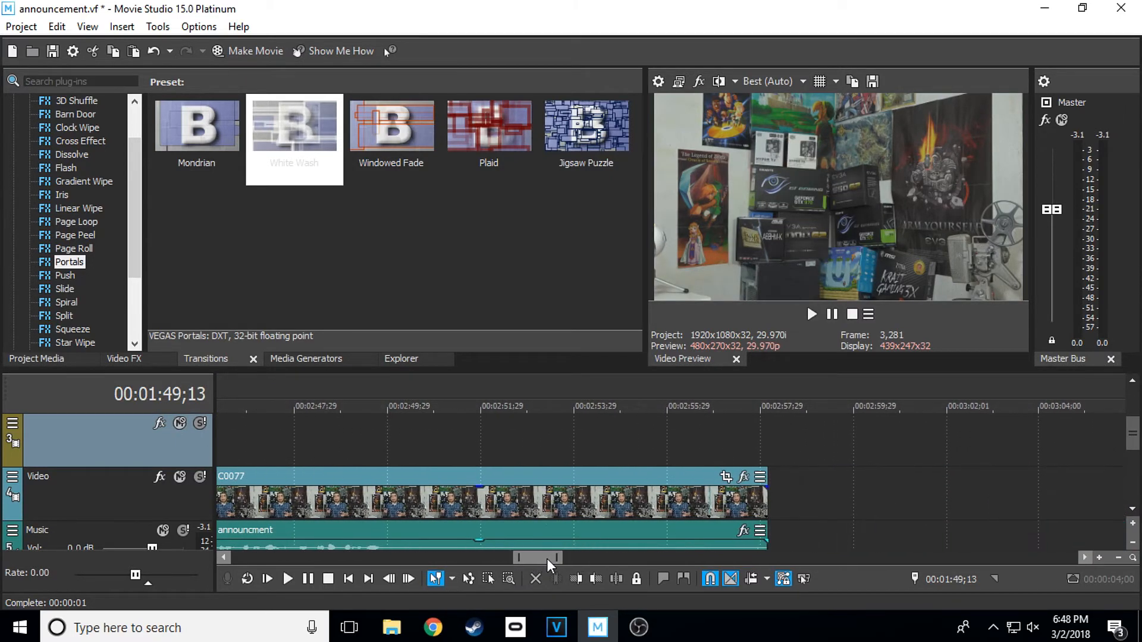
left_click(538, 457)
key("ctrl+v")
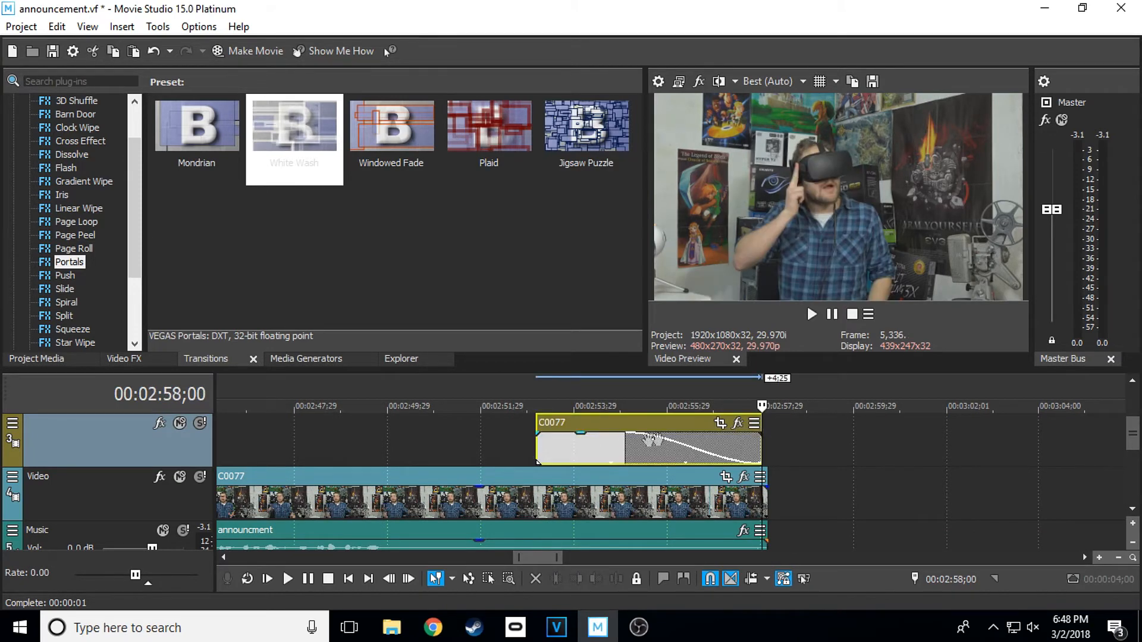
mouse_move(1131, 433)
left_mouse_down()
mouse_move(1133, 452)
mouse_move(1133, 432)
left_mouse_up()
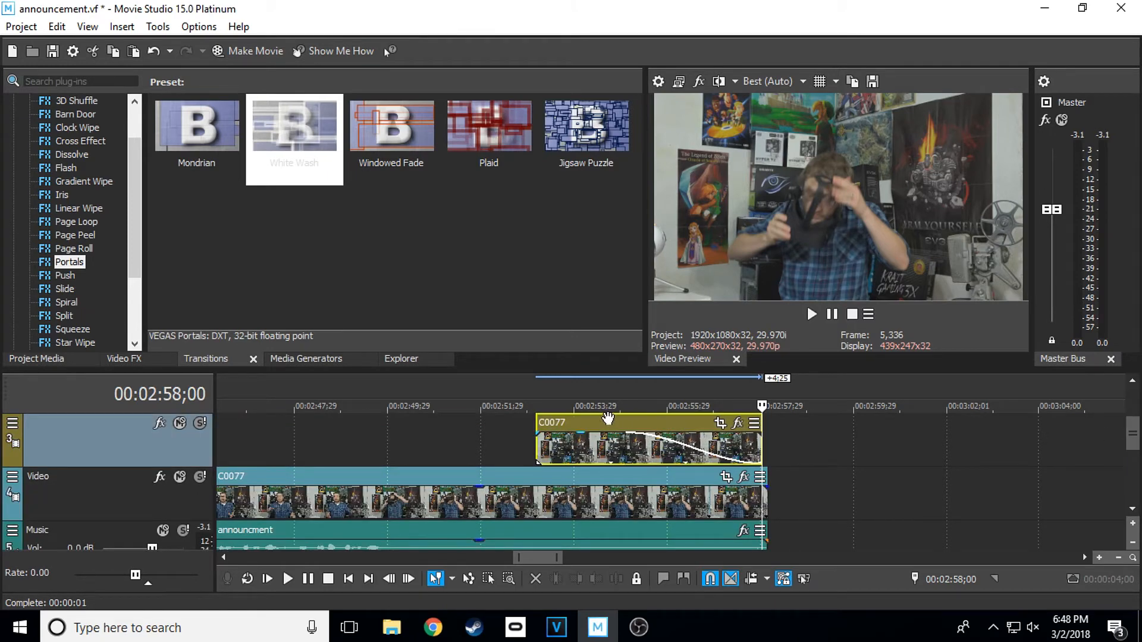
- Replace the pasted clip's fade-out with a fade-in of about three seconds at its start
left_click_drag(630, 433, 762, 423)
left_click_drag(541, 425, 671, 435)
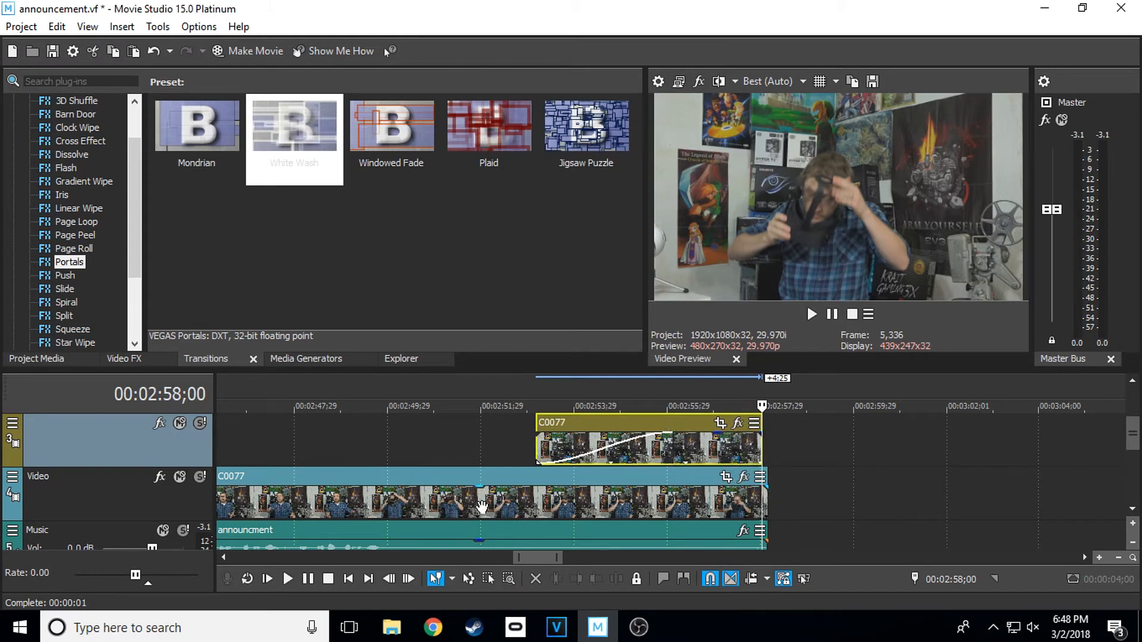
- Trim about 5:17 off the end of the presenter's clip and move the pasted clip about 3:15 earlier to overlap its end
scroll(482, 507, "down", 3)
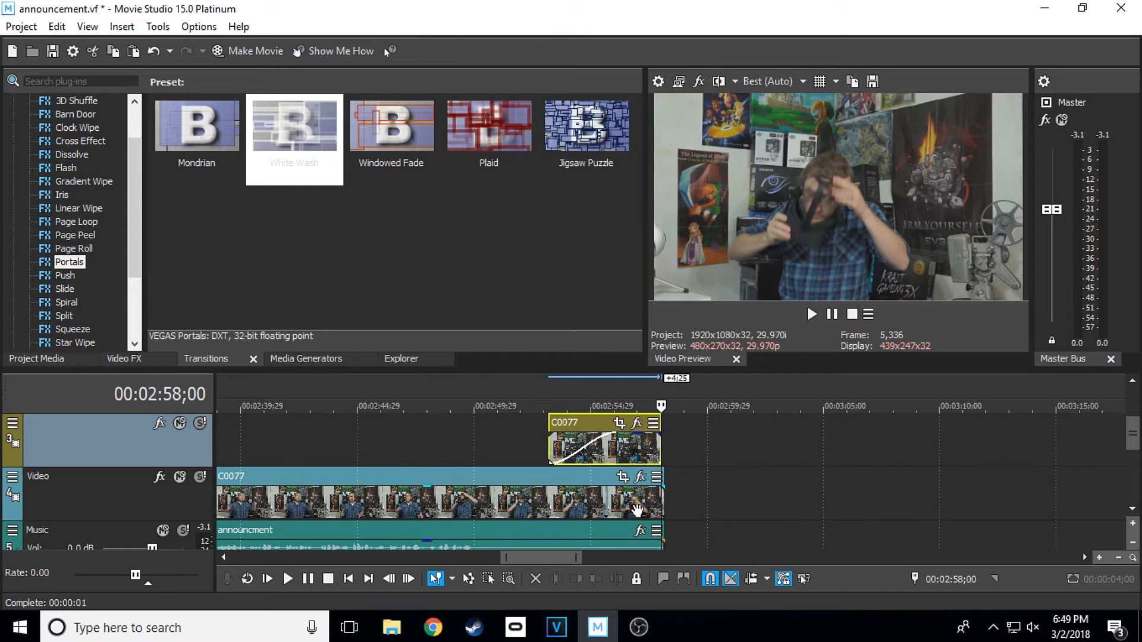
left_click_drag(662, 508, 535, 512)
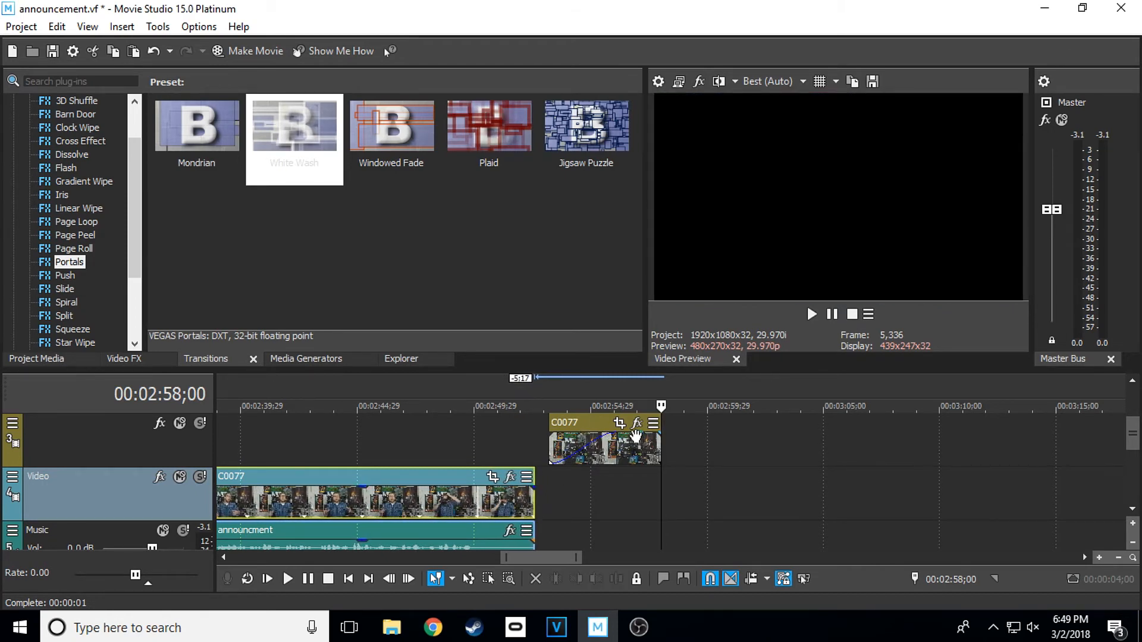
left_click_drag(578, 437, 496, 427)
- Play the timeline from within the pasted clip's fade-in to examine the presenter's disappearance
left_click(501, 440)
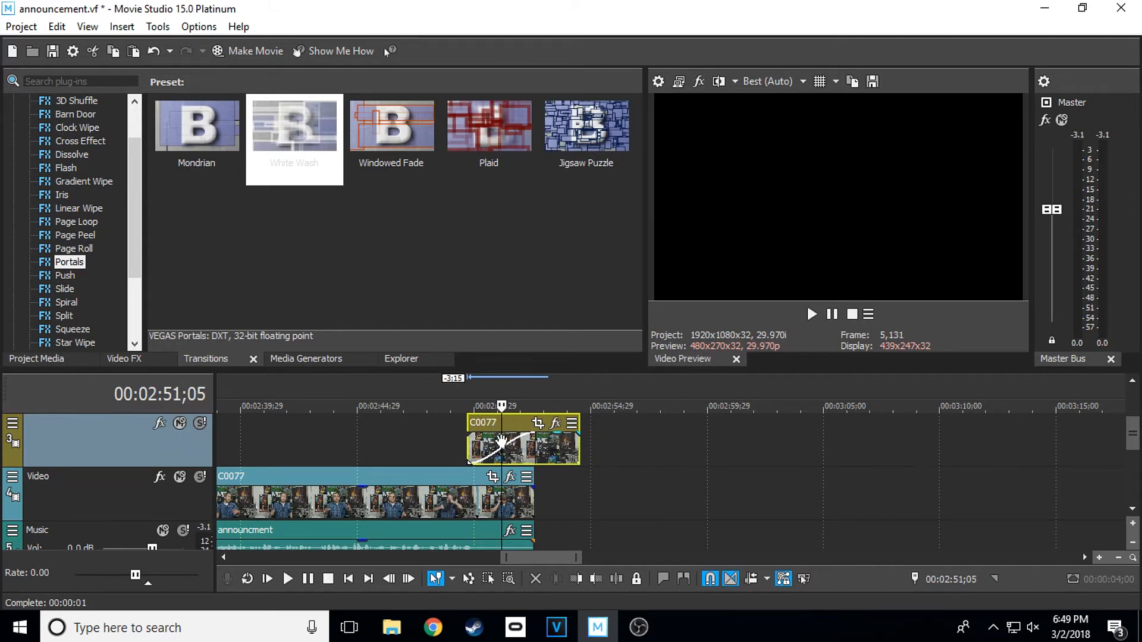
key("space")
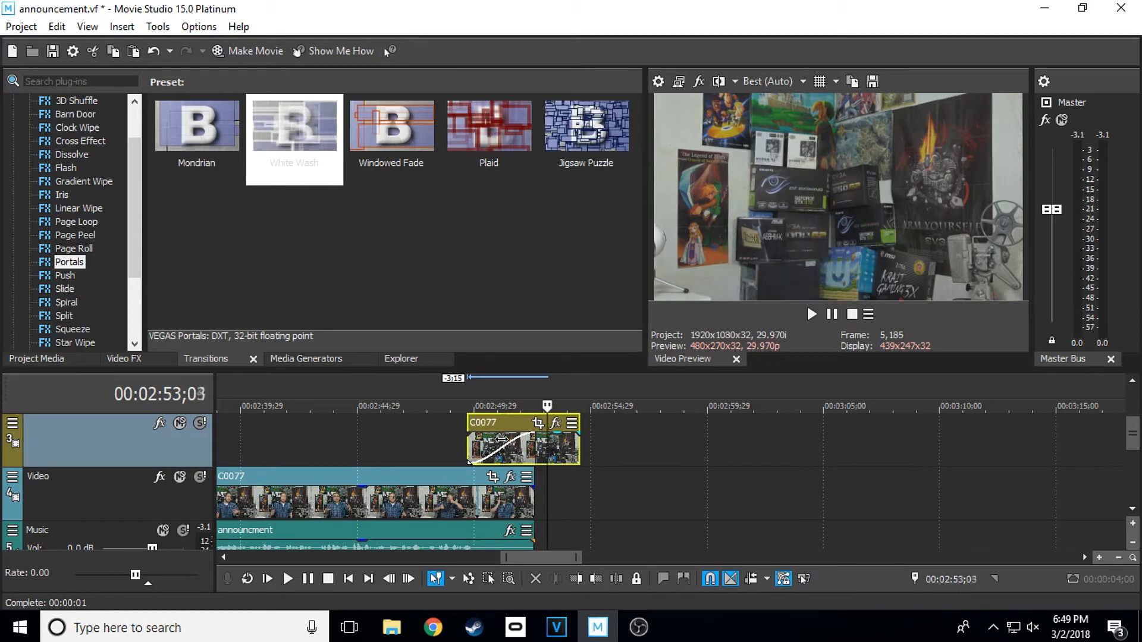
key("space")
- Move the pasted empty-room clip about 1:03 later and extend the end of the presenter's clip by about 1:05
left_click_drag(501, 439, 527, 439)
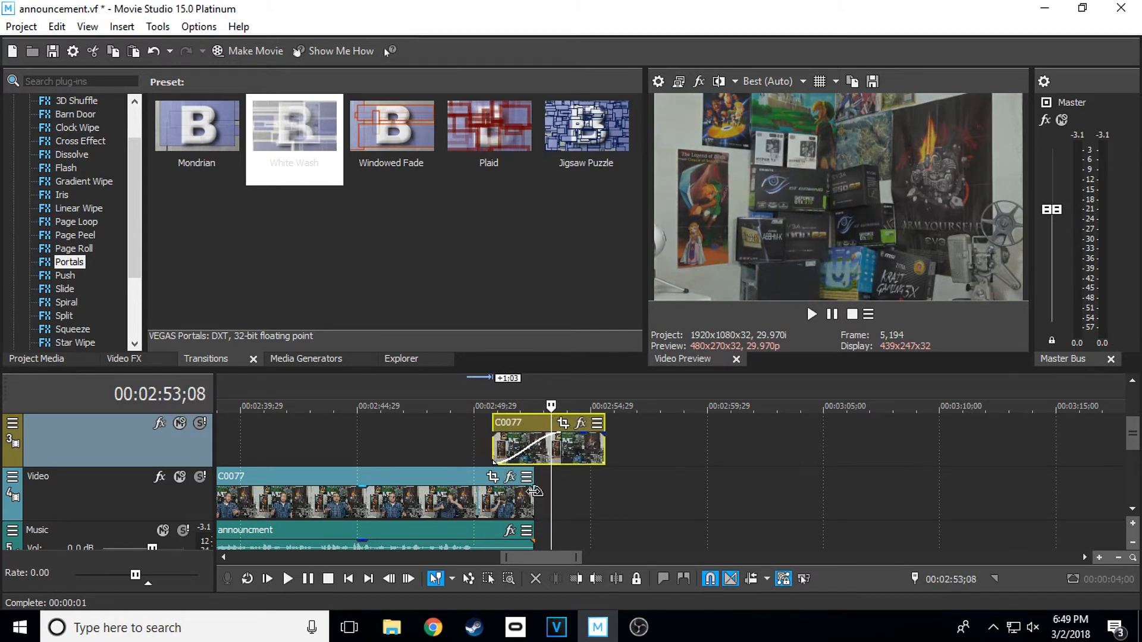
left_click_drag(535, 494, 562, 494)
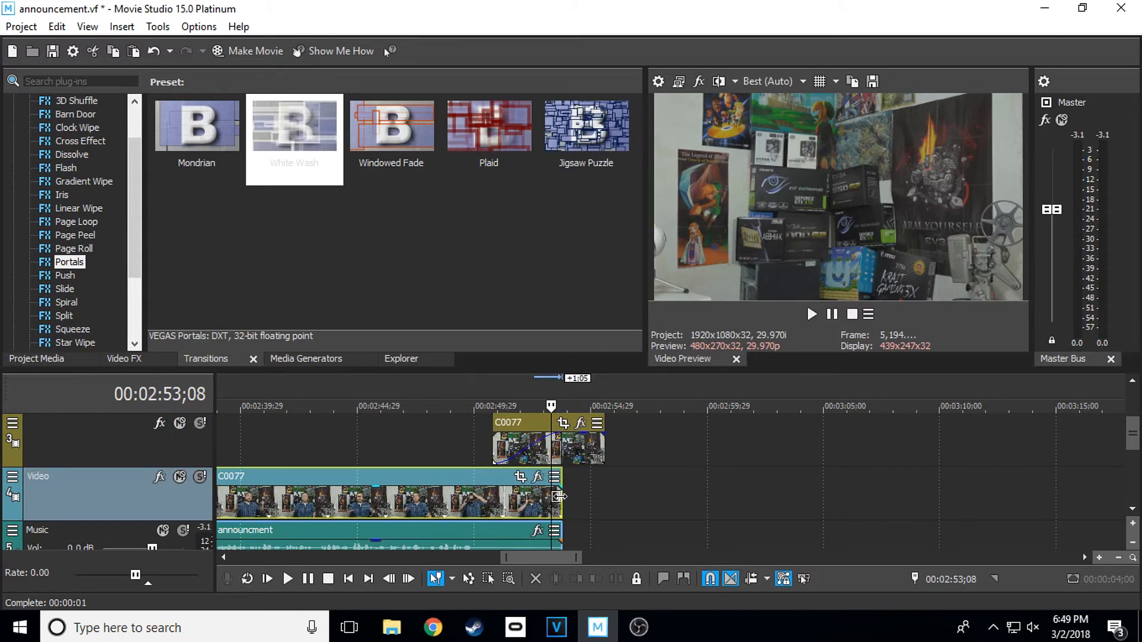
- Play from just before the pasted clip's start and pause partway through its fade-in to examine the blend
left_click(483, 467)
left_click(491, 446)
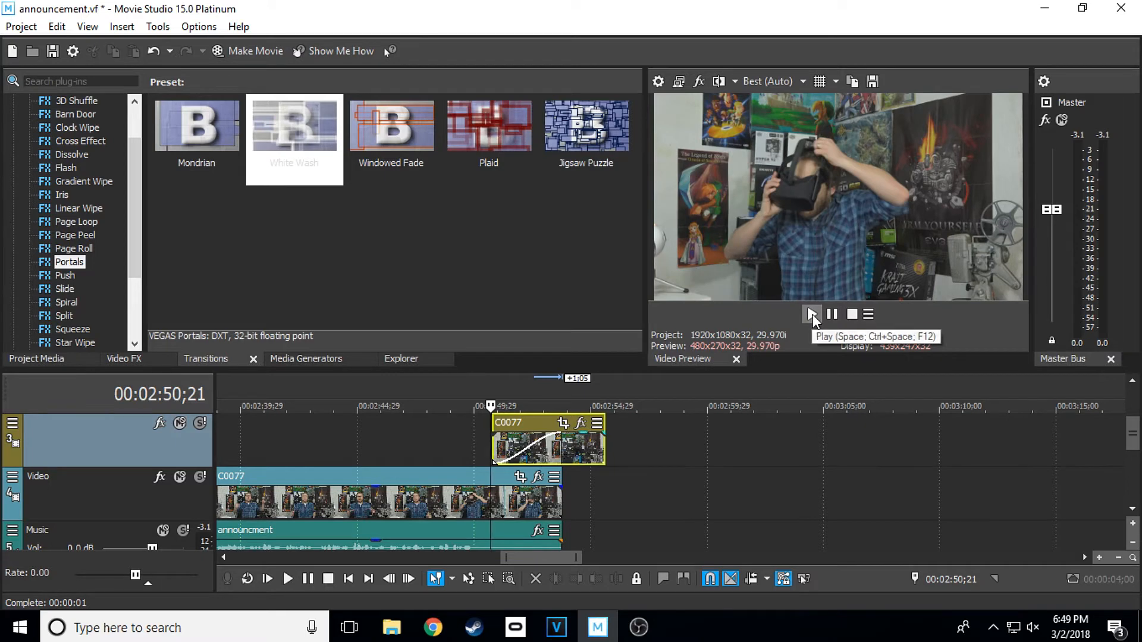
left_click(812, 314)
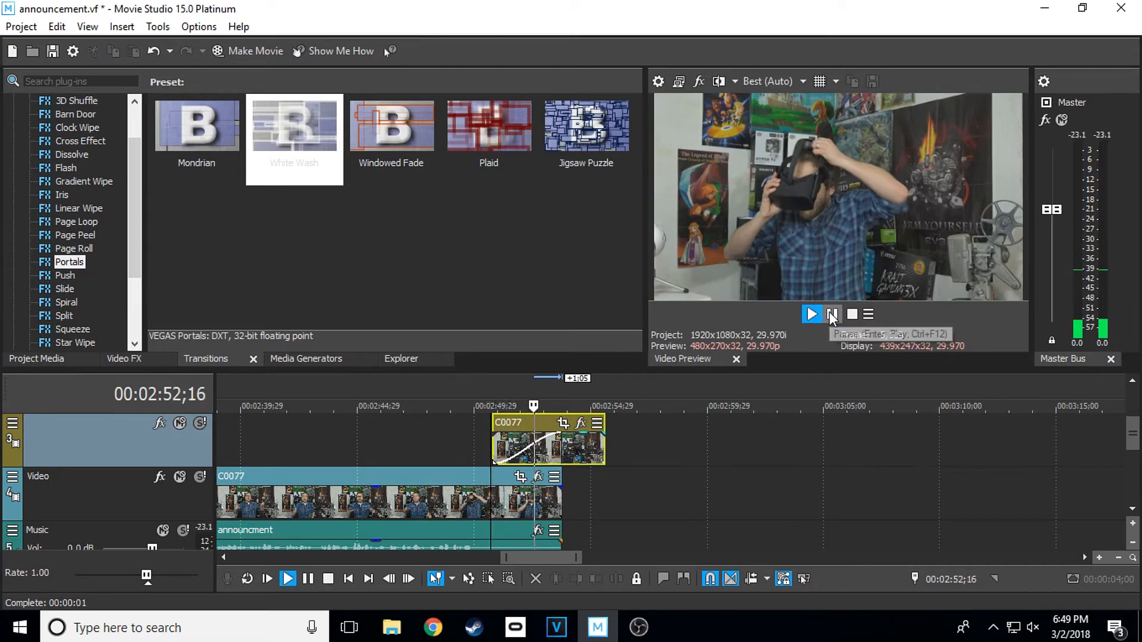
left_click(831, 314)
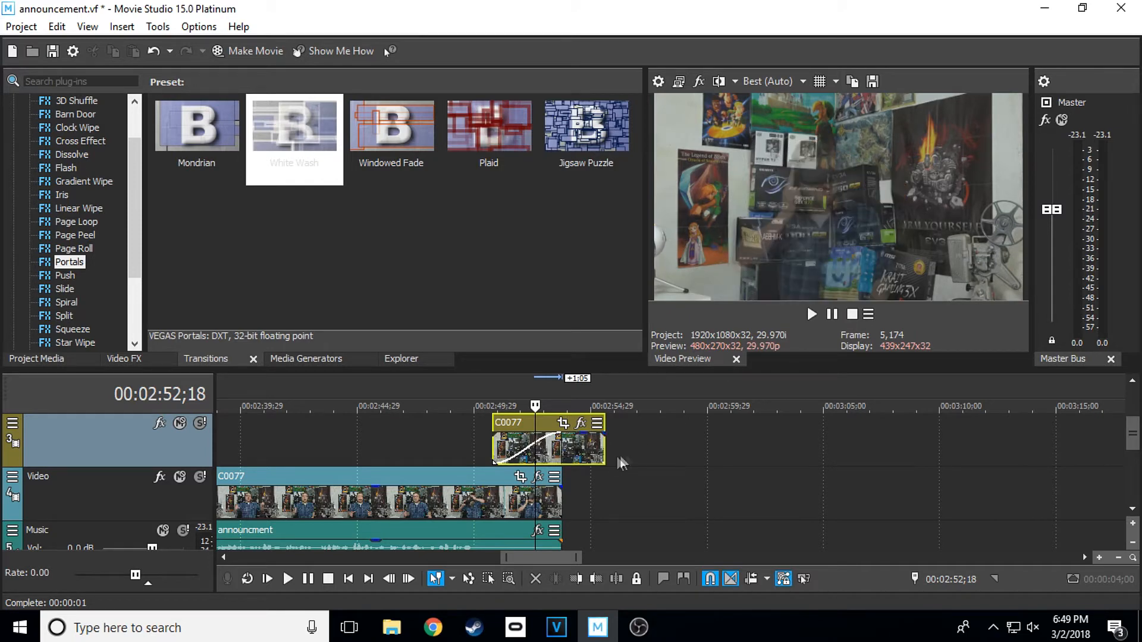
scroll(616, 456, "up", 5)
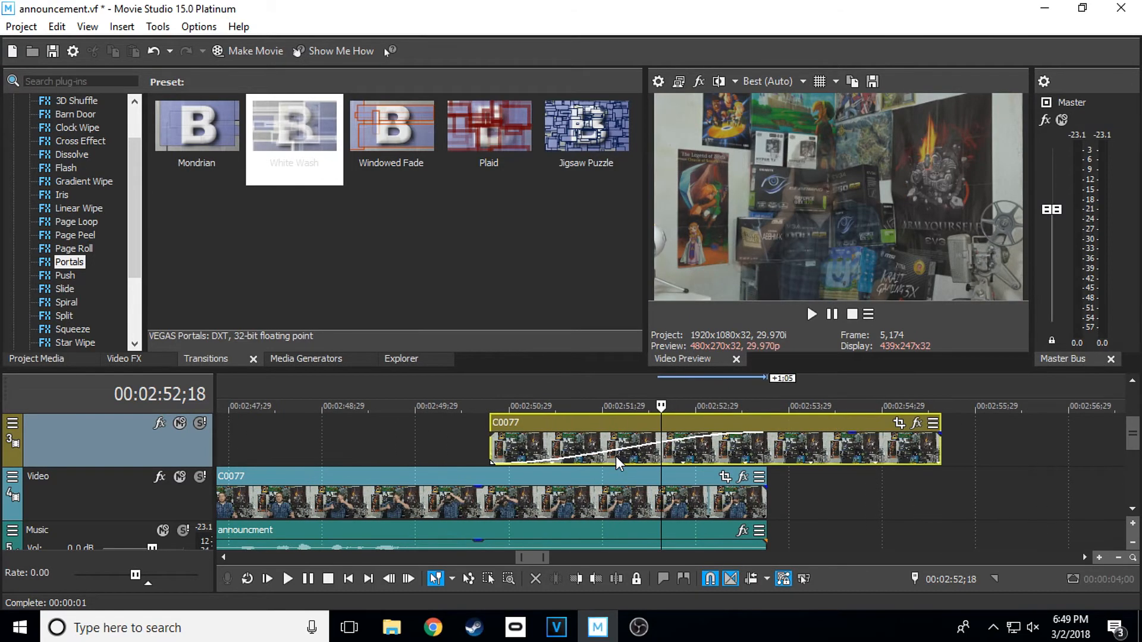
- Step back toward the start of the pasted clip's fade-in and advance frame by frame to about 00:02:53;14 to examine the presenter's disappearance
key("Left")
key("Left")
key("Left")
key("Left")
key("Left")
key("Left")
key("Left")
key("Left")
key("Left")
key("Left")
key("Left")
key("Left")
key("Left")
key("Left")
key("Left")
key("Left")
key("Left")
key("Left")
key("Left")
key("Left")
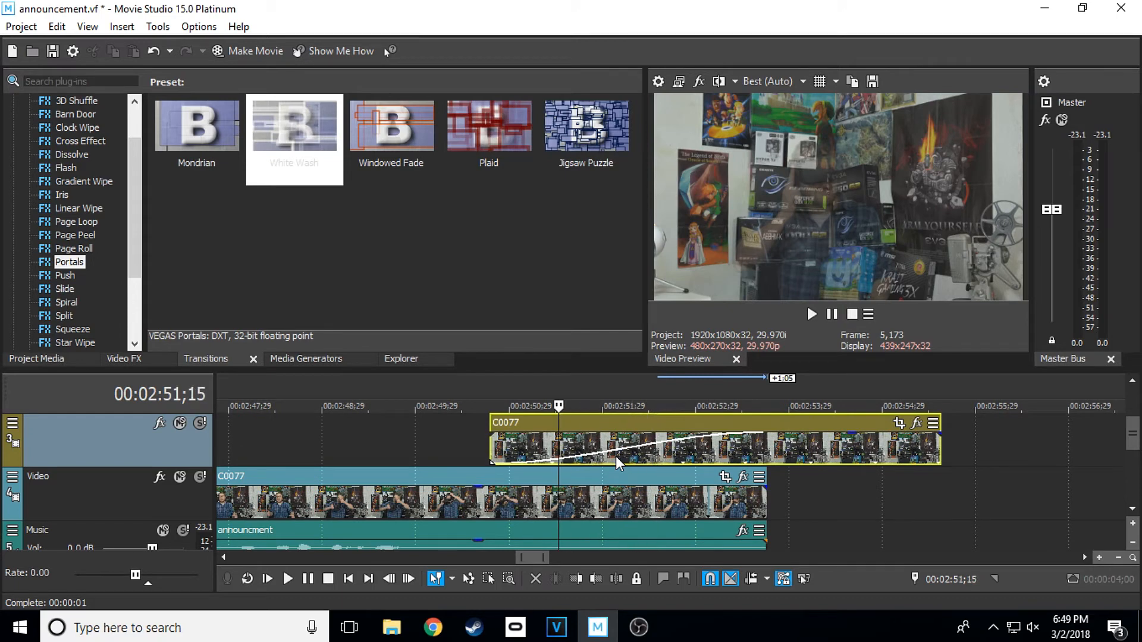
key("Right")
key("Right")
key("Right")
key("Right")
key("Right")
key("Right")
key("Right")
key("Right")
key("Right")
key("Right")
key("Right")
key("Right")
key("Right")
key("Right")
key("Right")
key("Right")
key("Right")
key("Right")
key("Right")
key("Right")
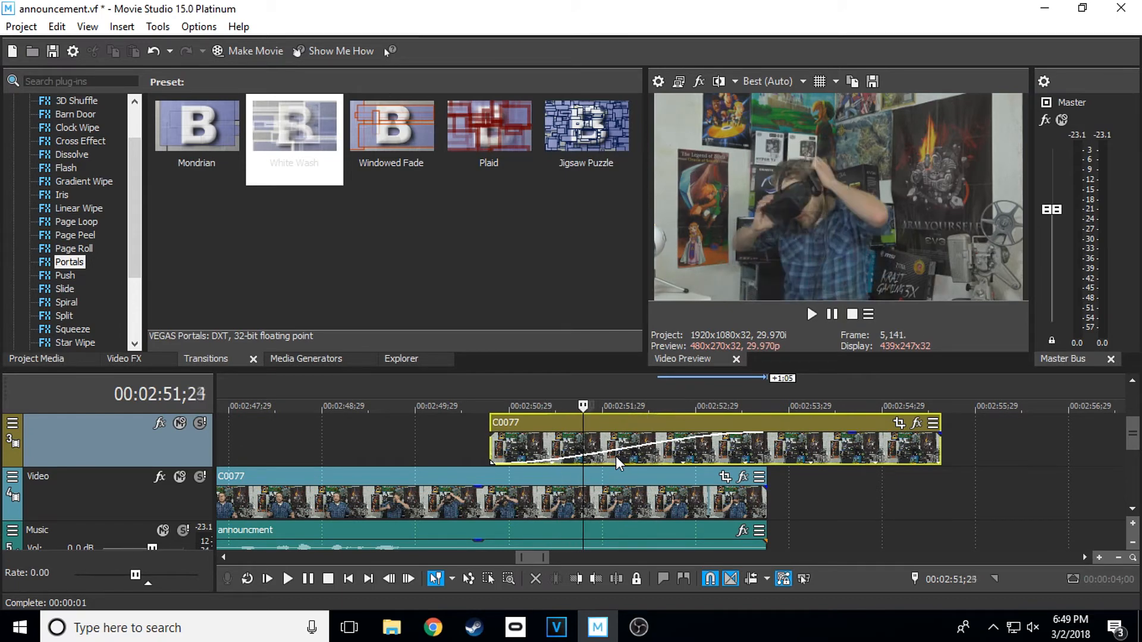
key("Right")
key("Right")
key("Right")
key("Right")
key("Right")
key("Right")
key("Right")
key("Right")
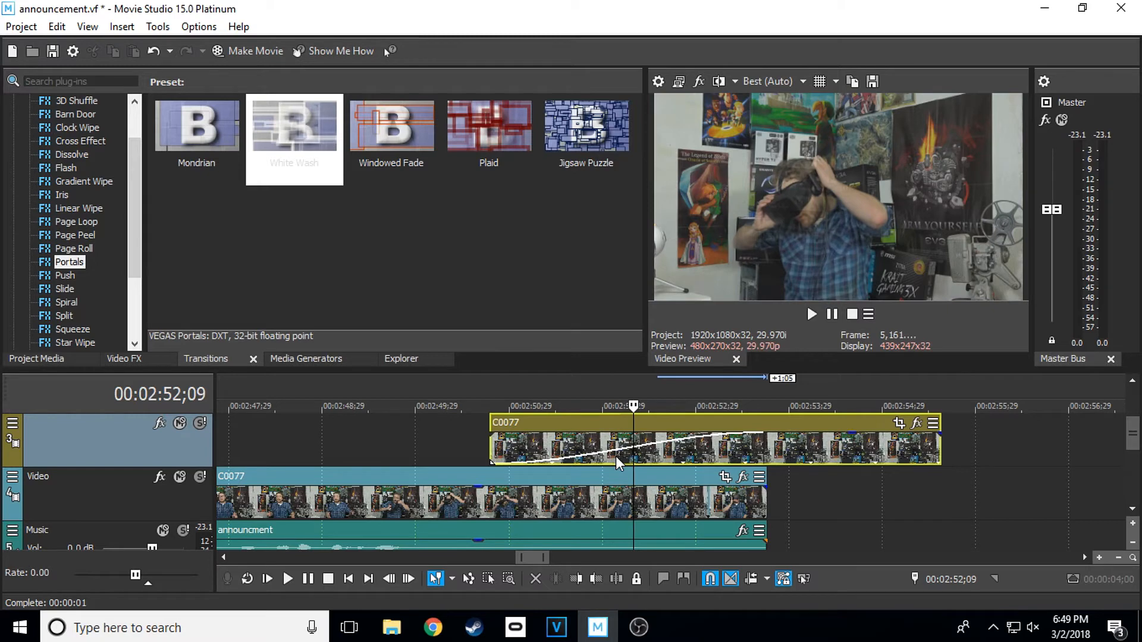
key("Right")
key("Right")
key("Right")
key("Right")
key("Right")
key("Right")
key("Right")
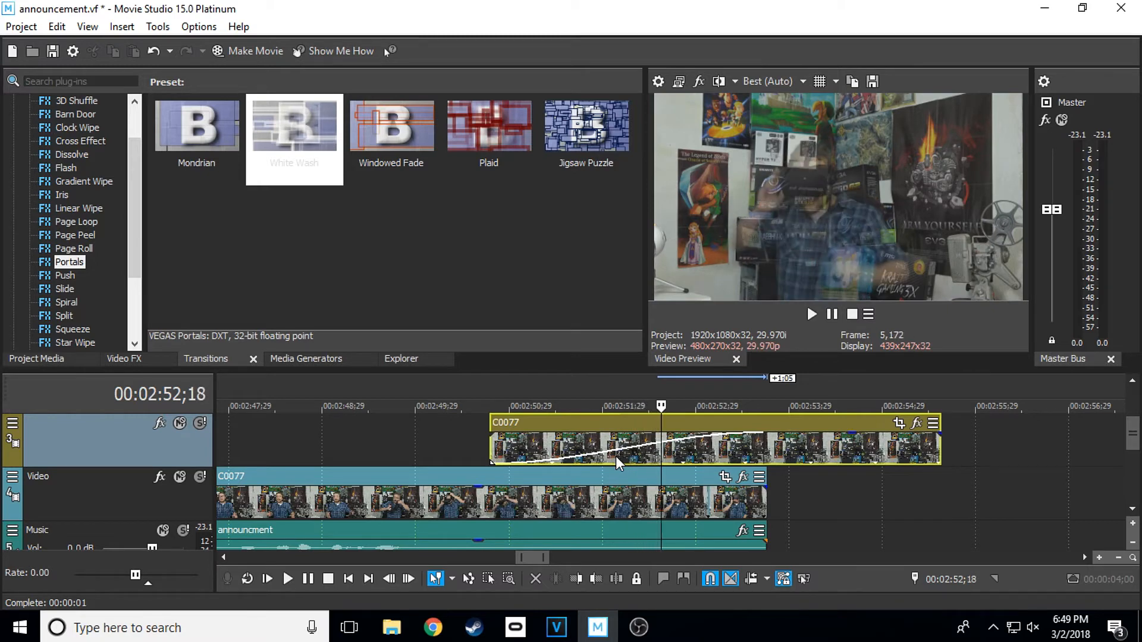
key("Right")
key("Right")
key("Right")
key("Right")
key("Right")
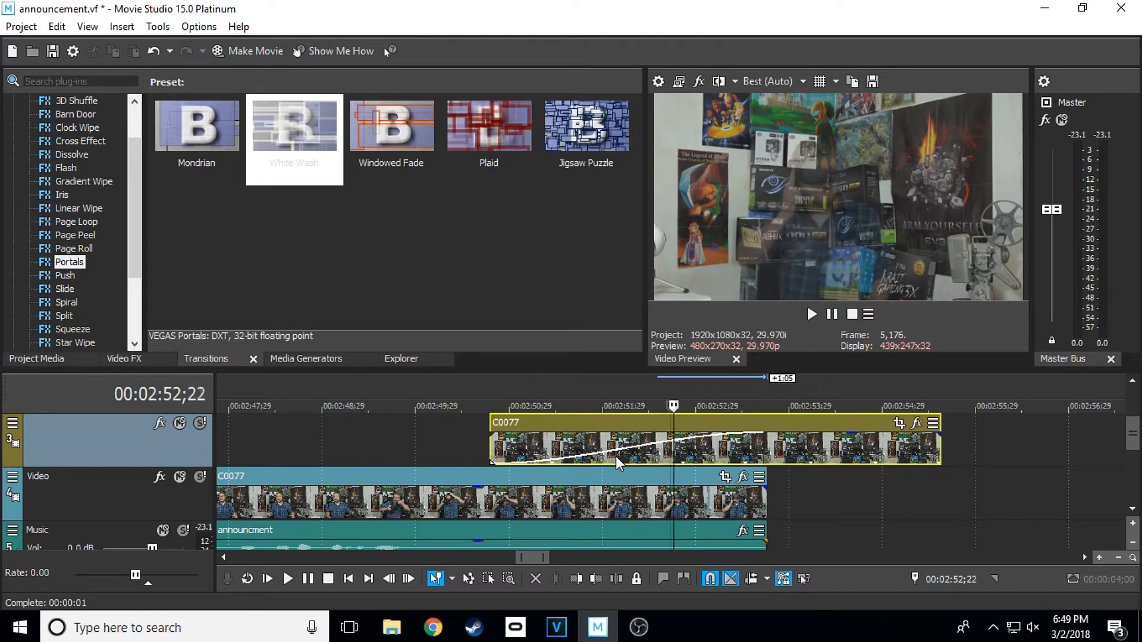
key("Right")
key("Right")
key("Right")
key("Right")
key("Right")
key("Right")
key("Right")
key("Right")
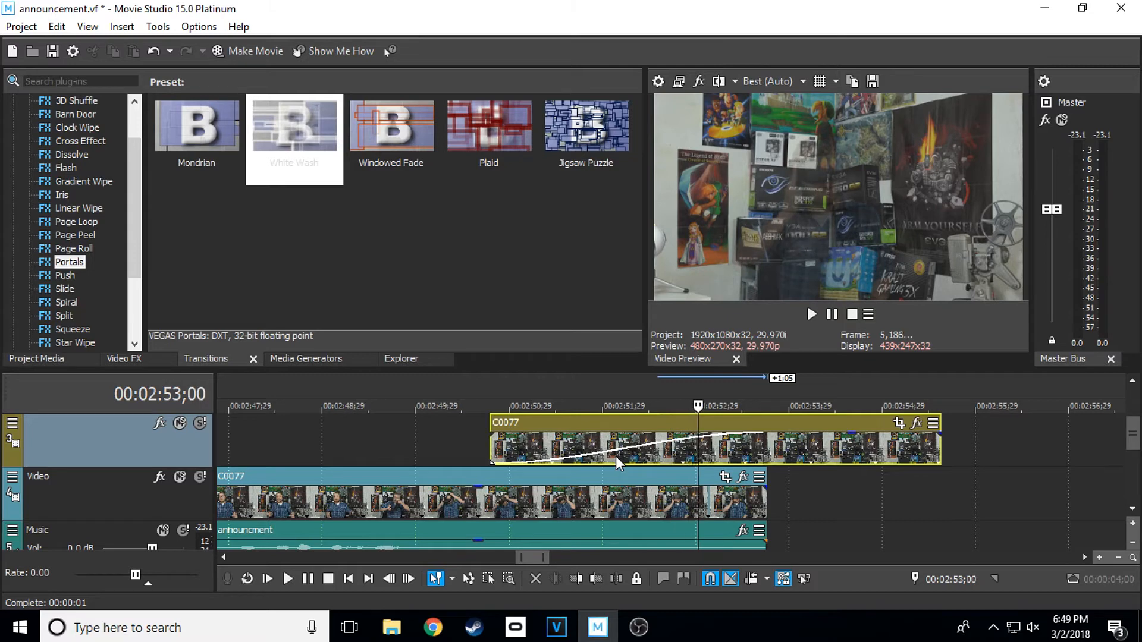
key("Right")
key("Right")
key("Right")
key("Right")
key("Right")
key("Right")
key("Right")
key("Right")
key("Right")
key("Right")
key("Right")
key("Right")
key("Right")
key("Right")
key("Right")
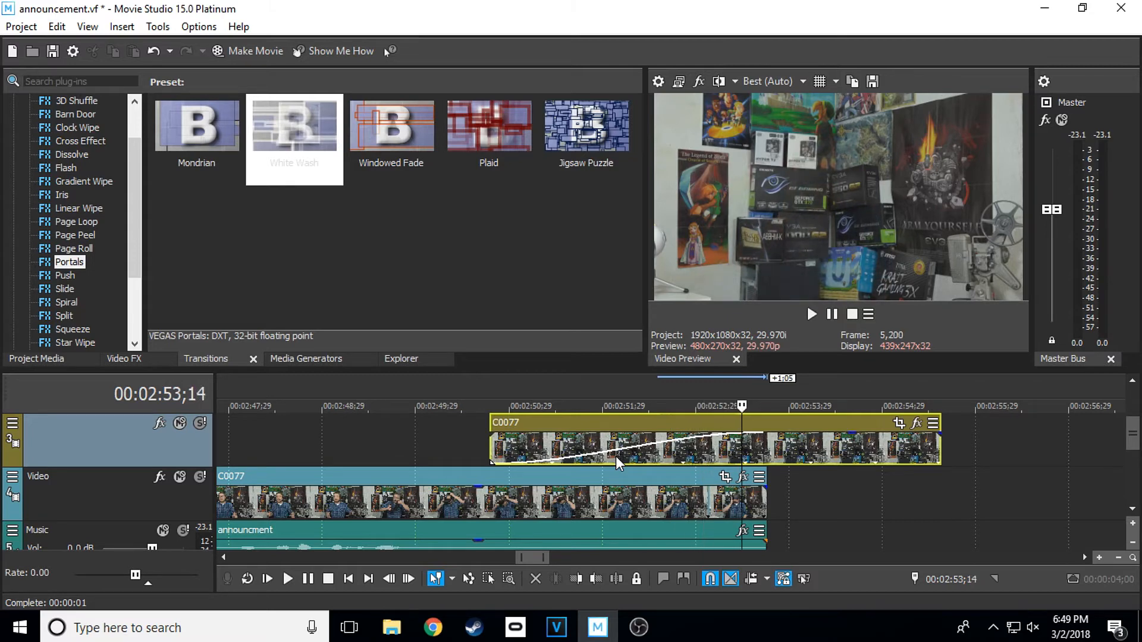
- Step back frame by frame through the pasted empty-room clip's fade-in to about 00:02:51;10 to examine the presenter's disappearance
key("Left")
key("Left")
key("Left")
key("Left")
key("Left")
key("Left")
key("Left")
key("Left")
key("Left")
key("Left")
key("Left")
key("Left")
key("Left")
key("Left")
key("Left")
key("Left")
key("Left")
key("Left")
key("Left")
key("Left")
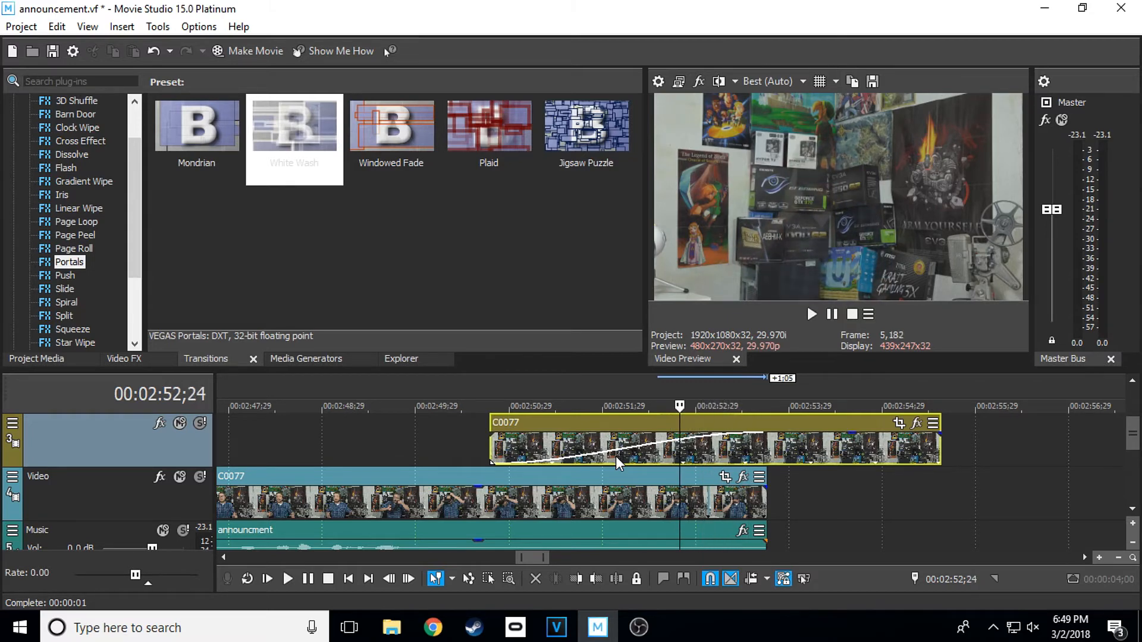
key("Left")
key("Left")
key("Left")
key("Left")
key("Left")
key("Left")
key("Left")
key("Left")
key("Left")
key("Left")
key("Left")
key("Left")
key("Left")
key("Left")
key("Left")
key("Left")
key("Left")
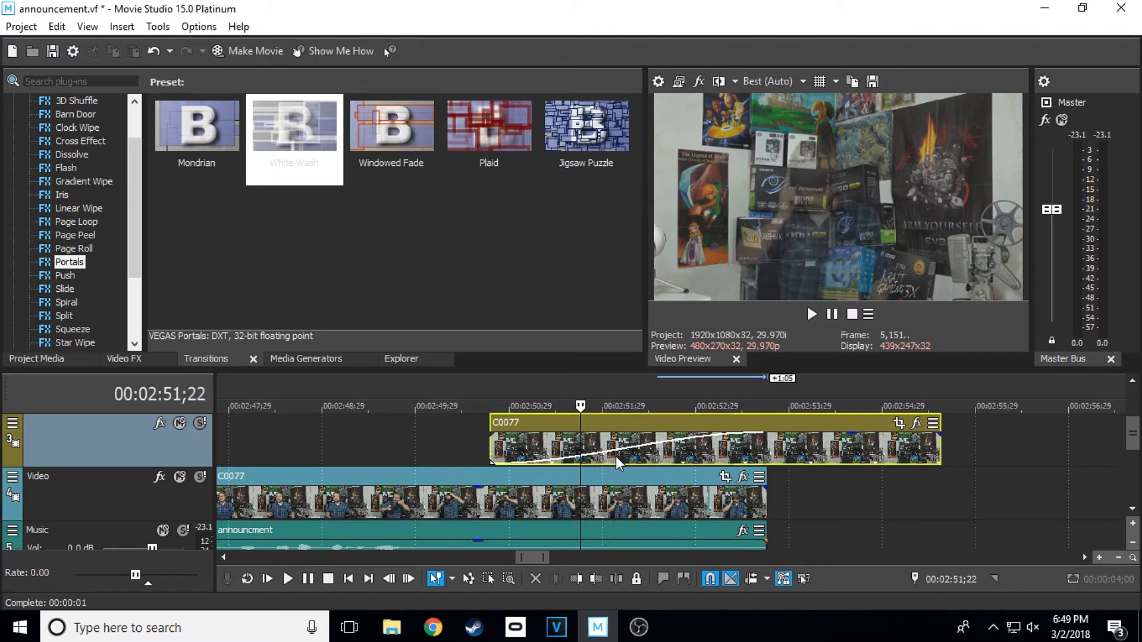
key("Left")
key("Left")
key("Left")
key("Left")
key("Left")
key("Left")
key("Left")
key("Left")
key("Left")
key("Left")
key("Left")
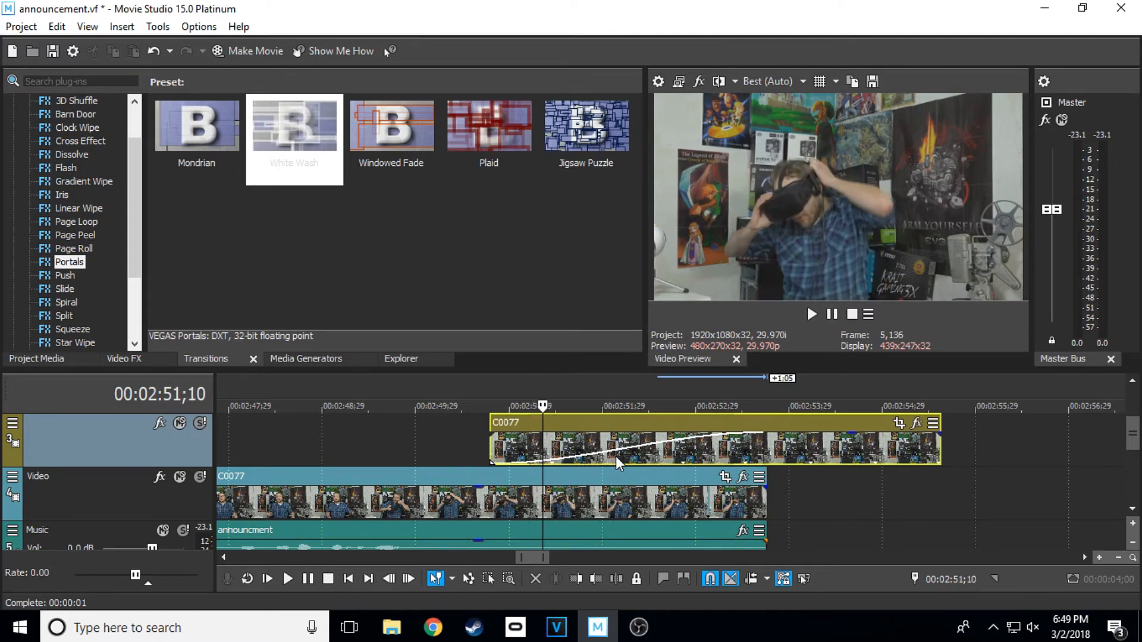
- Step forward to about 00:02:52;00 and back to about 00:02:51;00 to examine how the presenter's movement blends with the empty room
key("Right")
key("Right")
key("Right")
key("Right")
key("Right")
key("Right")
key("Right")
key("Right")
key("Right")
key("Right")
key("Right")
key("Right")
key("Right")
key("Right")
key("Right")
key("Right")
key("Right")
key("Right")
key("Right")
key("Right")
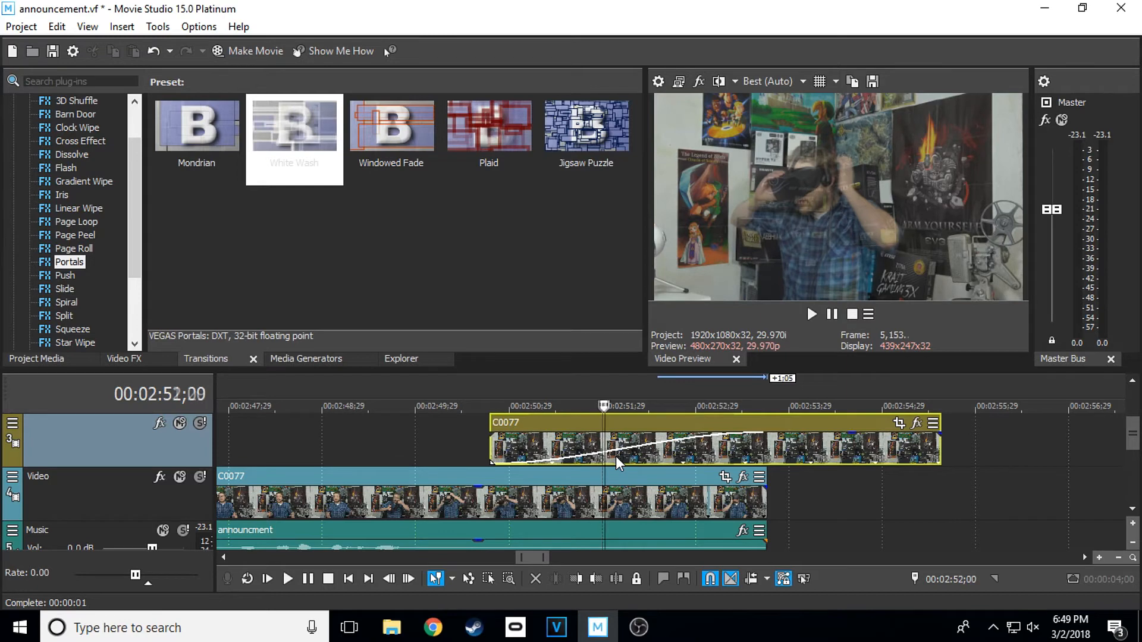
key("Left")
key("Left")
key("Left")
key("Left")
key("Left")
key("Left")
key("Left")
key("Left")
key("Left")
key("Left")
key("Left")
key("Left")
key("Left")
key("Left")
key("Left")
key("Left")
key("Left")
key("Left")
key("Left")
key("Left")
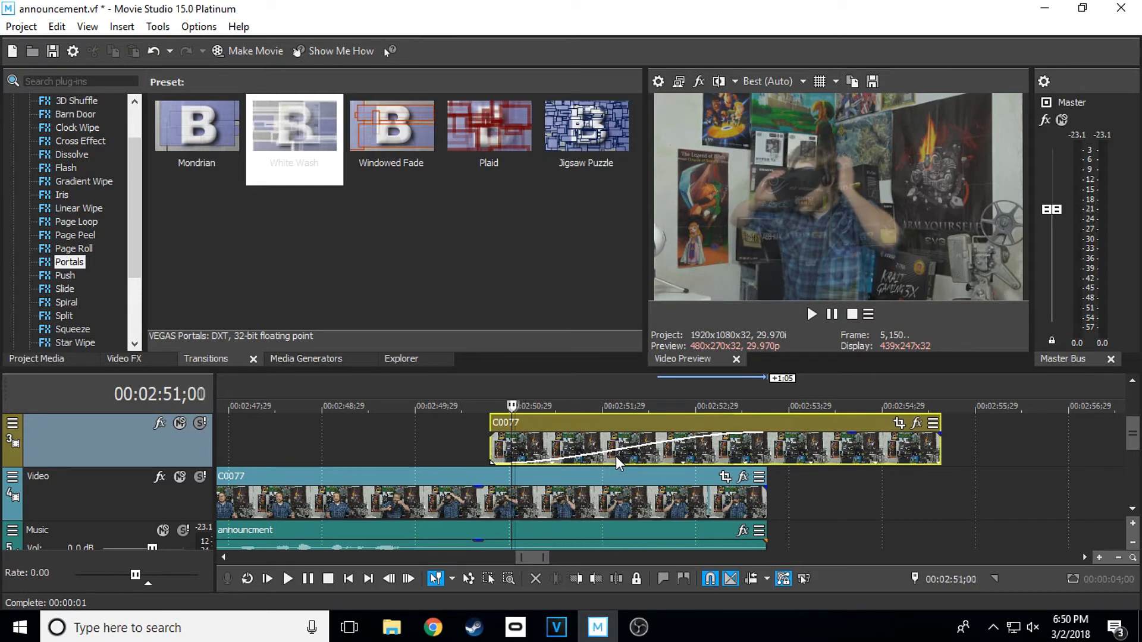
- Position the playhead at 00:02:51;15 and move the pasted empty-room clip about 0:22 later to start there
key("Right")
key("Right")
key("Right")
key("Right")
key("Right")
key("Right")
key("Right")
key("Right")
key("Right")
key("Right")
key("Right")
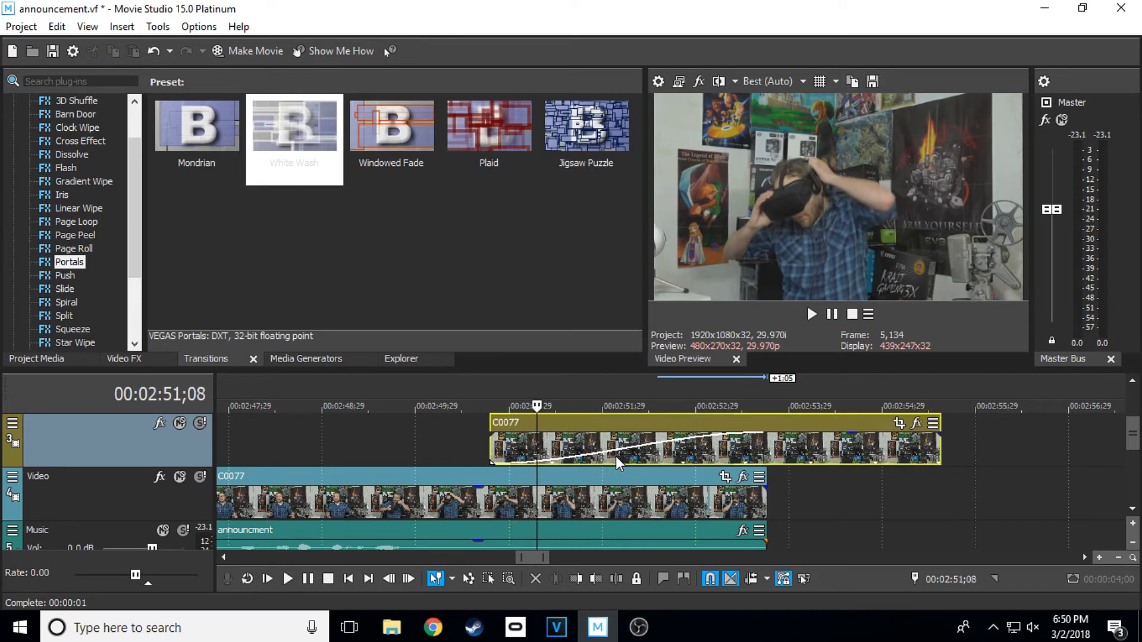
key("Right")
key("Right")
key("Right")
key("Right")
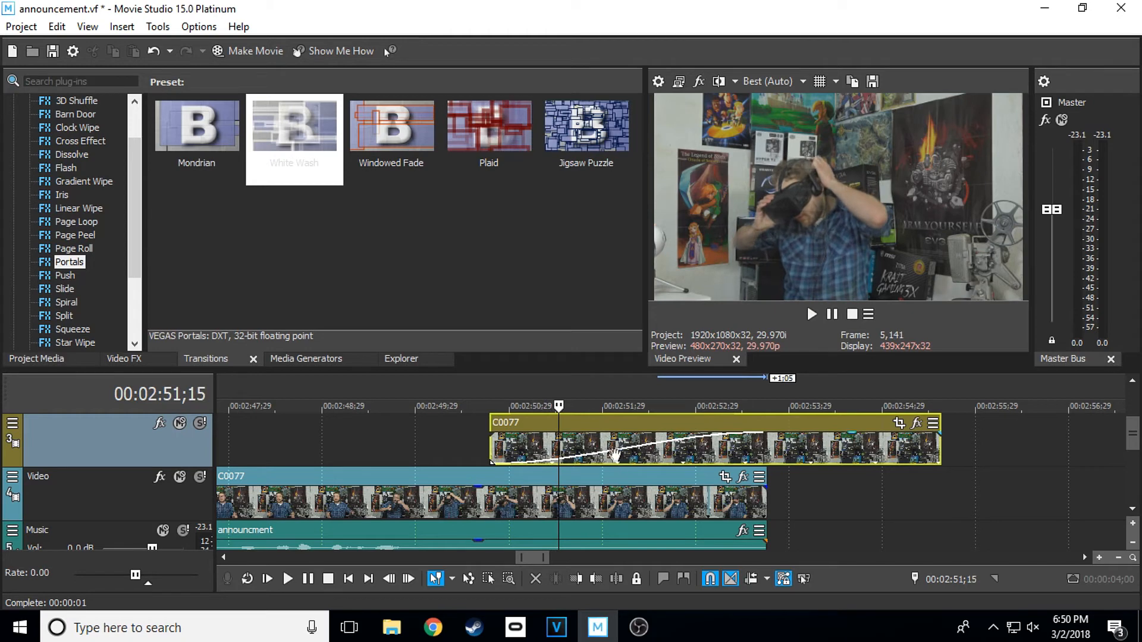
left_click_drag(632, 420, 701, 420)
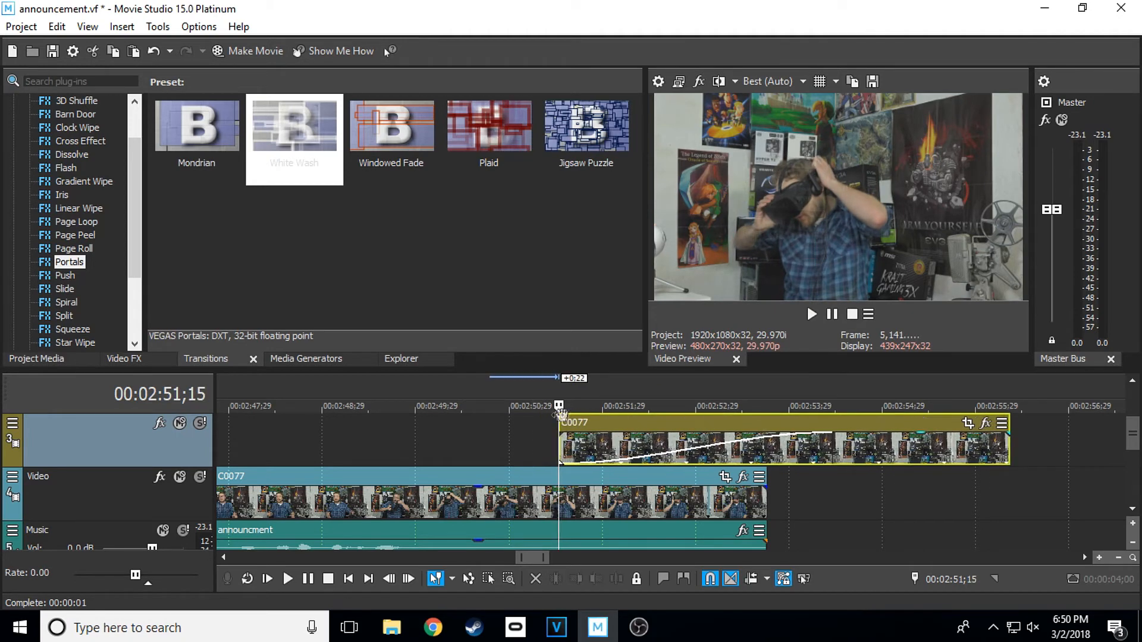
- Check the presenter's frames from about 00:02:51;05 to 00:02:51;14 and move the empty-room clip 1:00 later
left_click(524, 436)
key("Right")
key("Right")
key("Right")
key("Right")
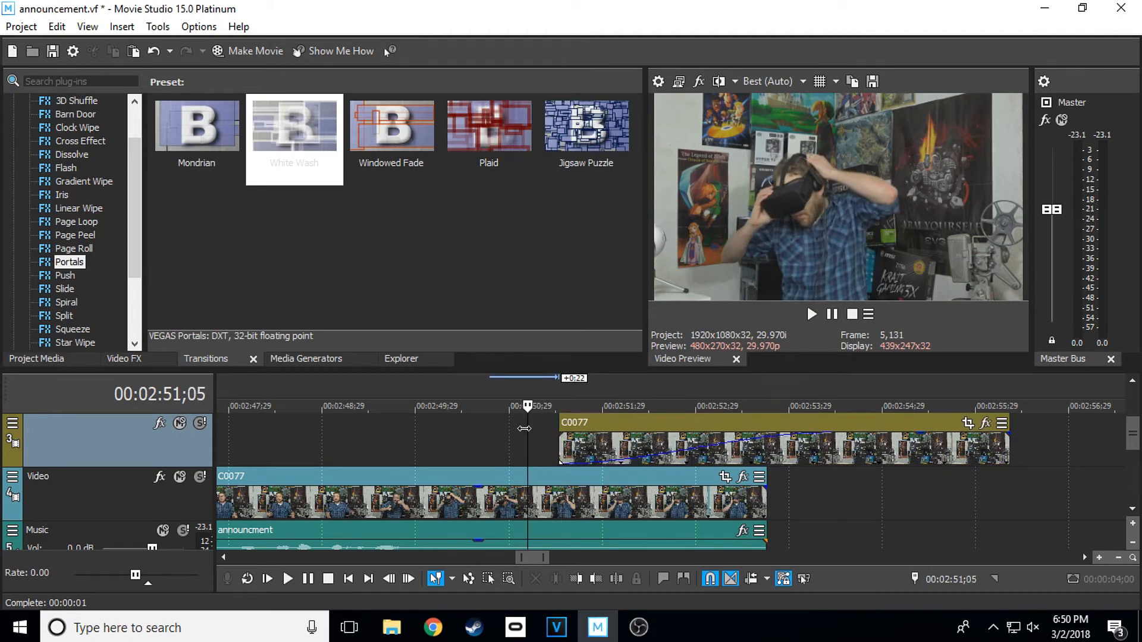
key("Right")
key("Right")
key("Right")
key("Right")
key("Right")
key("Right")
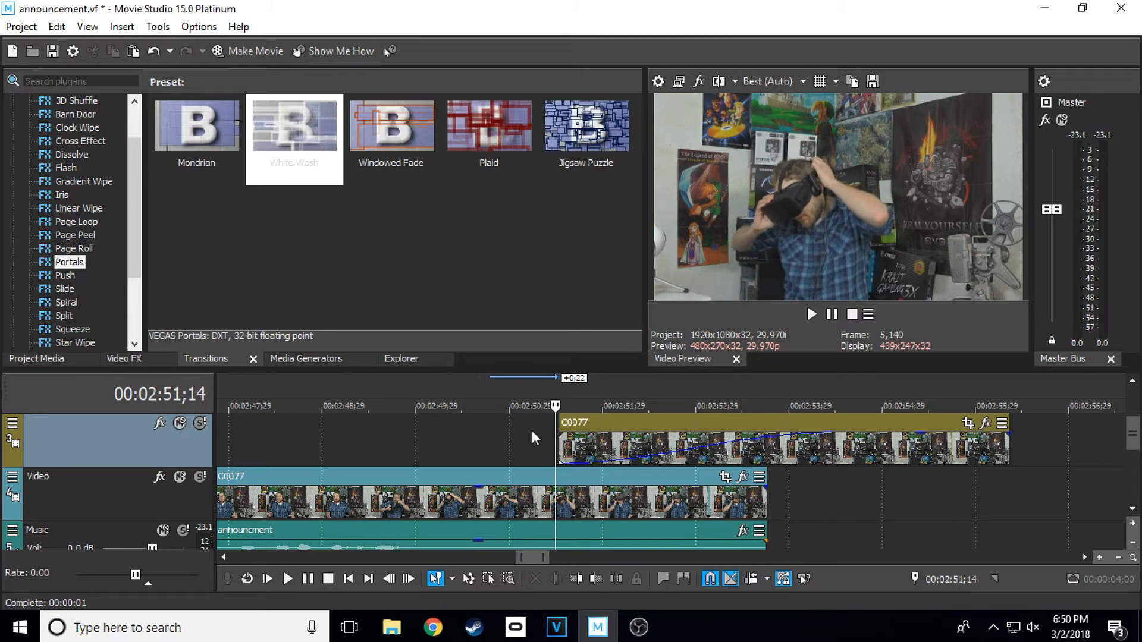
left_click_drag(591, 423, 685, 423)
- Step forward to about 00:02:52;11 and extend the presenter's clip by about 3:18 to the end of the empty-room clip
key("Right")
key("Right")
key("Right")
key("Right")
key("Right")
key("Right")
key("Right")
key("Right")
key("Right")
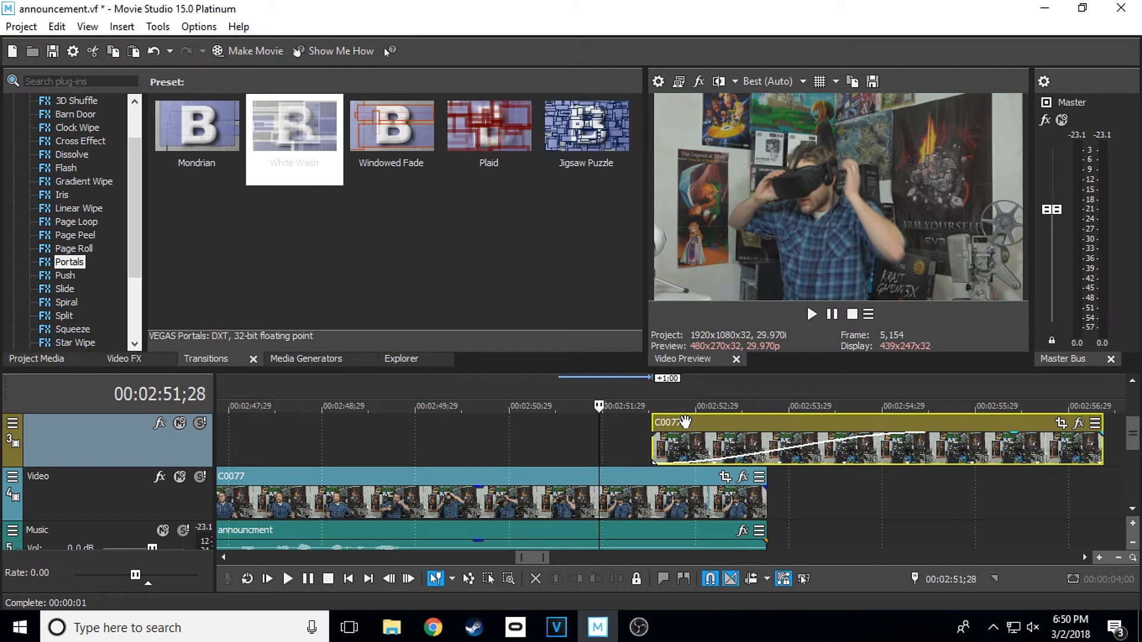
key("Right")
key("Right")
key("Right")
key("Right")
key("Right")
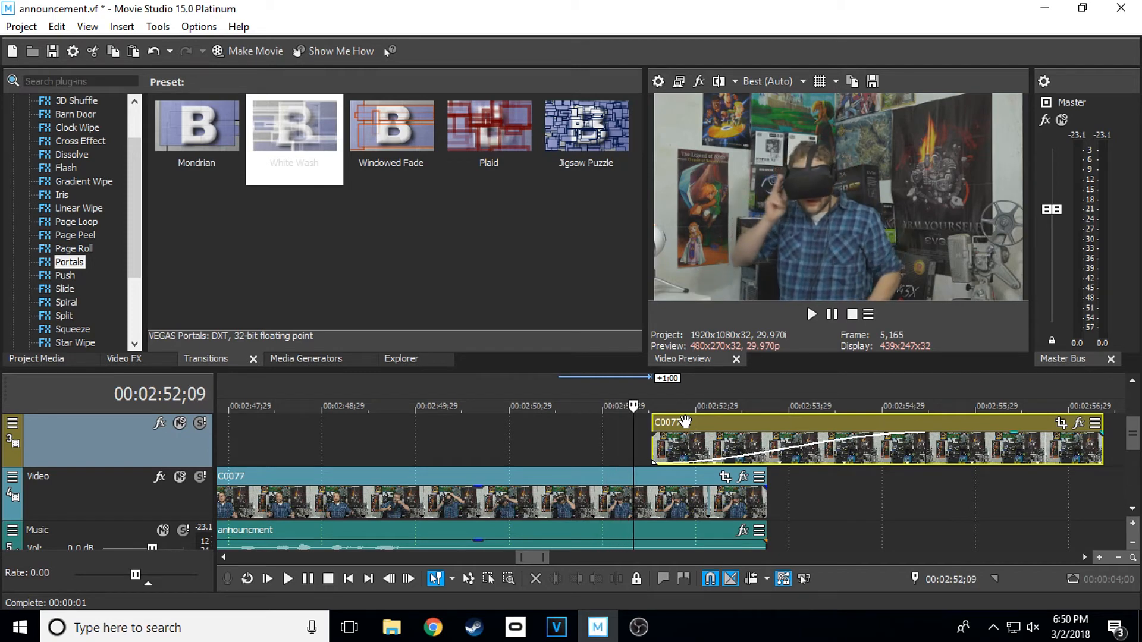
left_click_drag(766, 499, 1098, 511)
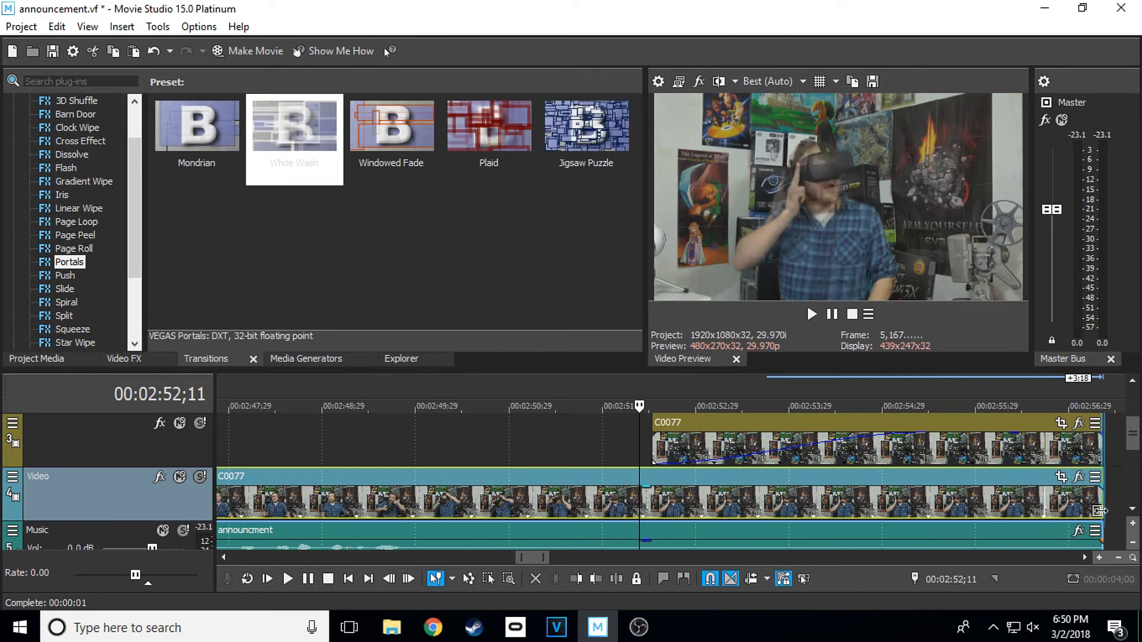
- Step forward frame by frame to about 00:02:52;27 to examine the presenter at the start of the moved clip's fade-in
key("Right")
key("Right")
key("Right")
key("Right")
key("Right")
key("Right")
key("Right")
key("Right")
key("Right")
key("Right")
key("Right")
key("Right")
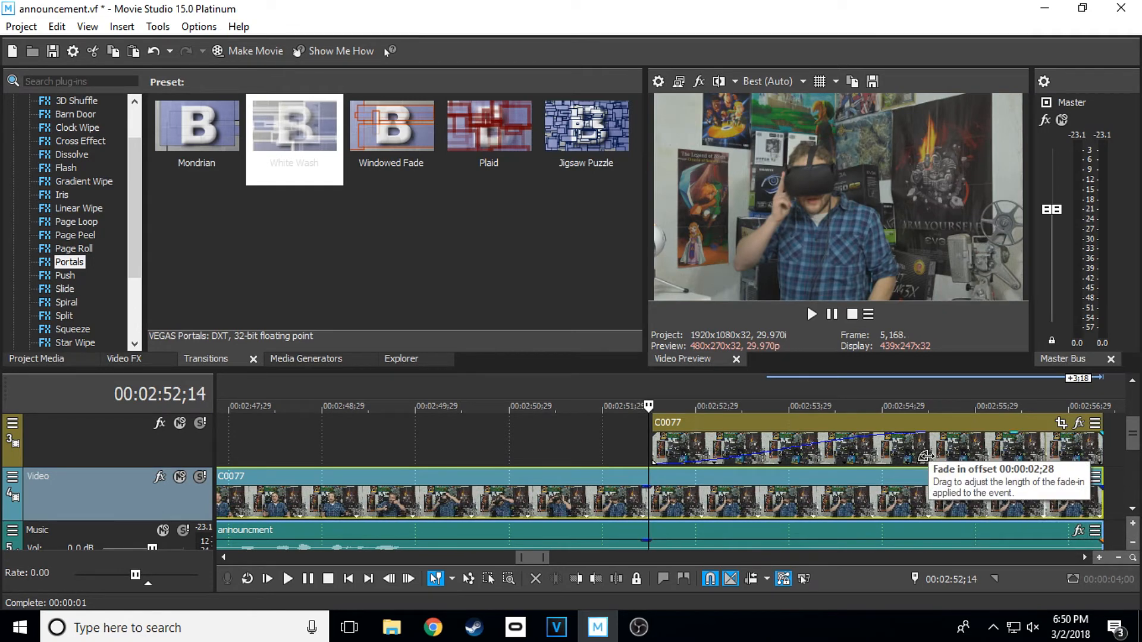
key("Right")
key("Right")
key("Right")
key("Right")
key("Right")
key("Right")
key("Right")
key("Right")
key("Right")
key("Right")
key("Right")
key("Right")
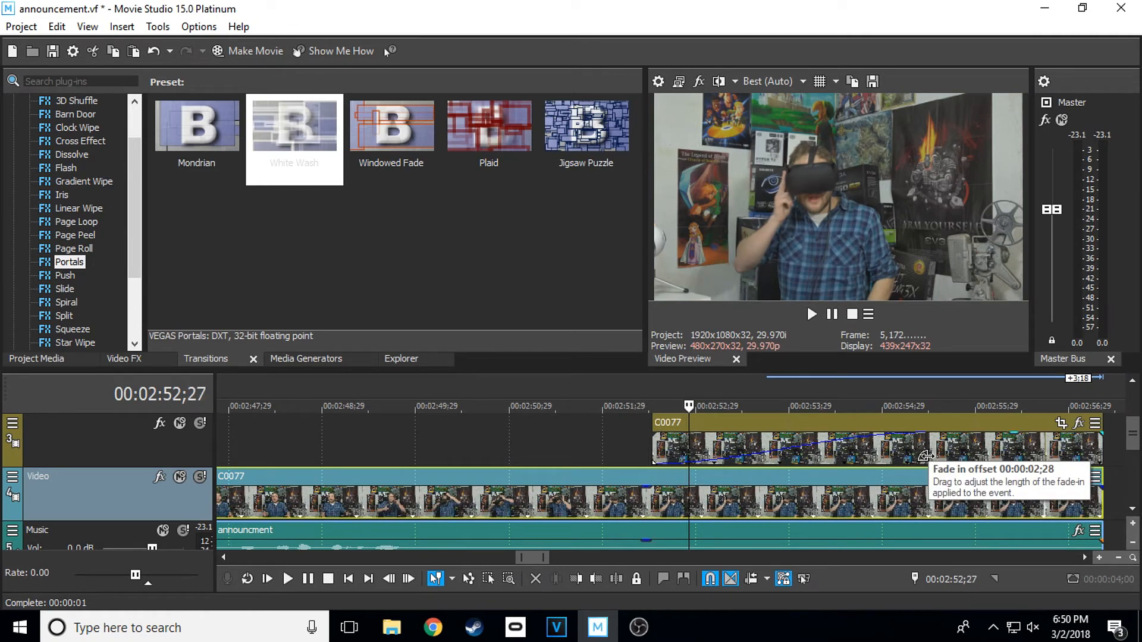
- Step forward frame by frame to about 00:02:56;06 to examine the presenter fading into the empty room, and save the project
key("Right")
key("Right")
key("Right")
key("Right")
key("Right")
key("Right")
key("Right")
key("Right")
key("Right")
key("Right")
key("Right")
key("Right")
key("Right")
key("Right")
key("Right")
key("Right")
key("Right")
key("Right")
key("Right")
key("Right")
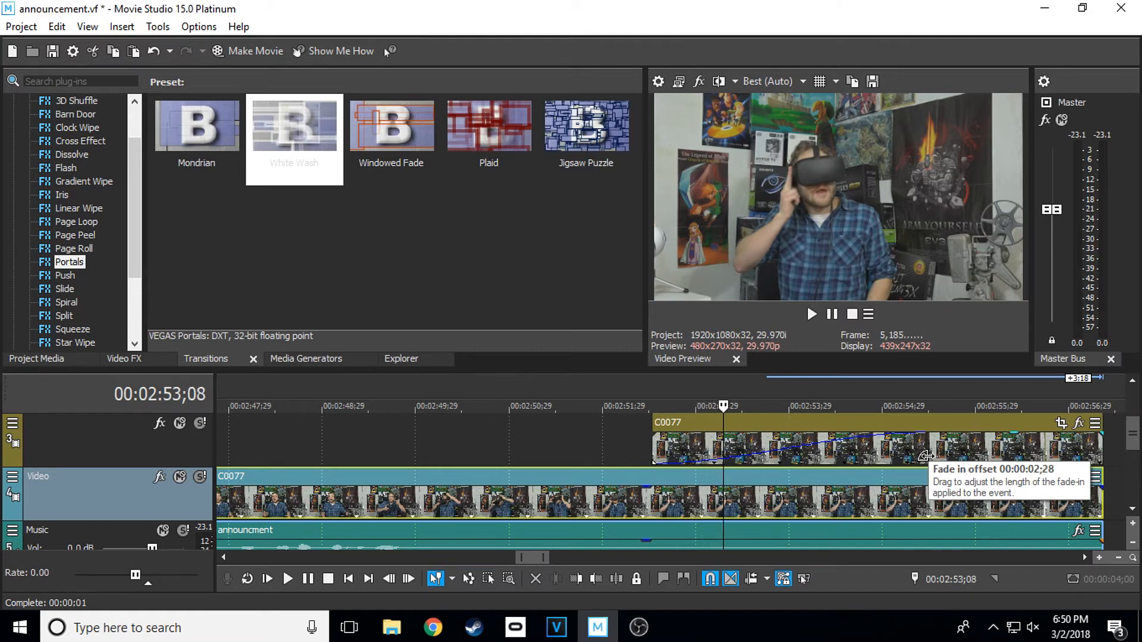
key("Right")
key("Right")
key("Right")
key("Right")
key("Right")
key("Right")
key("Right")
key("Right")
key("Right")
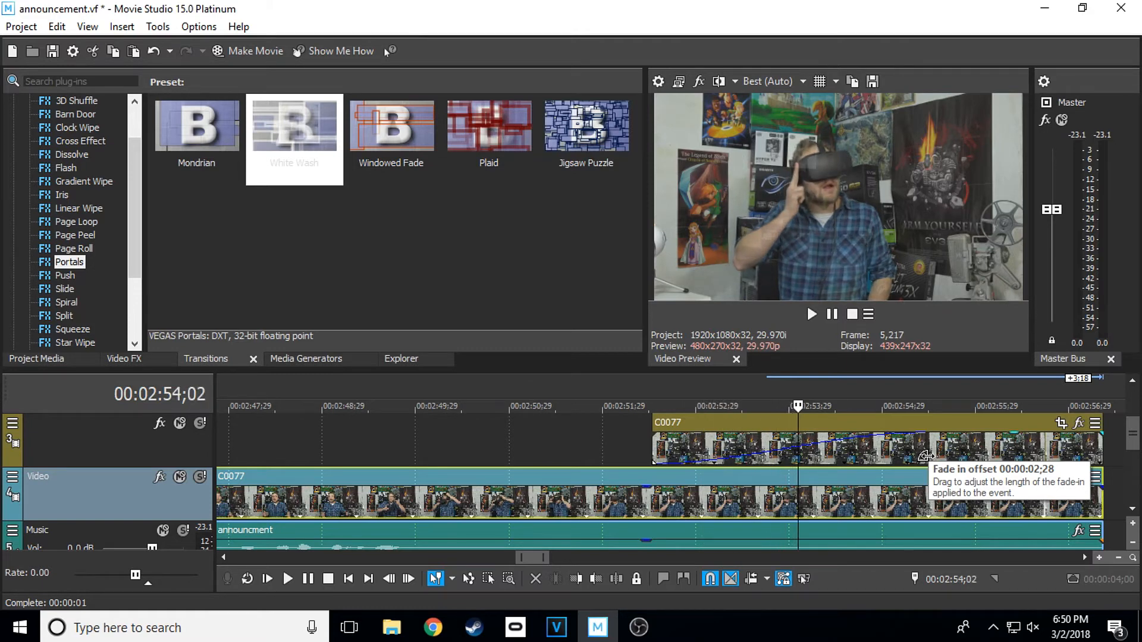
key("Right")
key("Right")
key("Right")
key("Right")
key("Right")
key("Right")
key("Right")
key("Right")
key("Right")
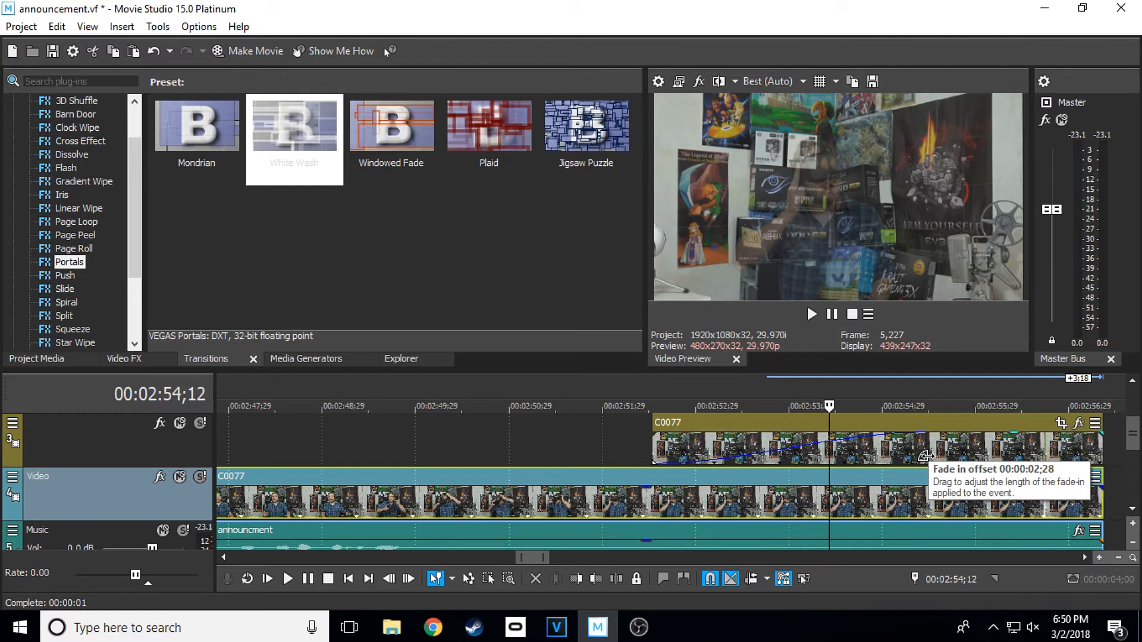
key("Right")
key("Right")
key("Right")
key("Right")
key("Right")
key("Right")
key("Right")
key("Right")
key("Right")
key("Right")
key("Right")
key("Right")
key("Right")
key("Right")
key("Right")
key("Right")
key("Right")
key("Right")
key("Right")
key("Right")
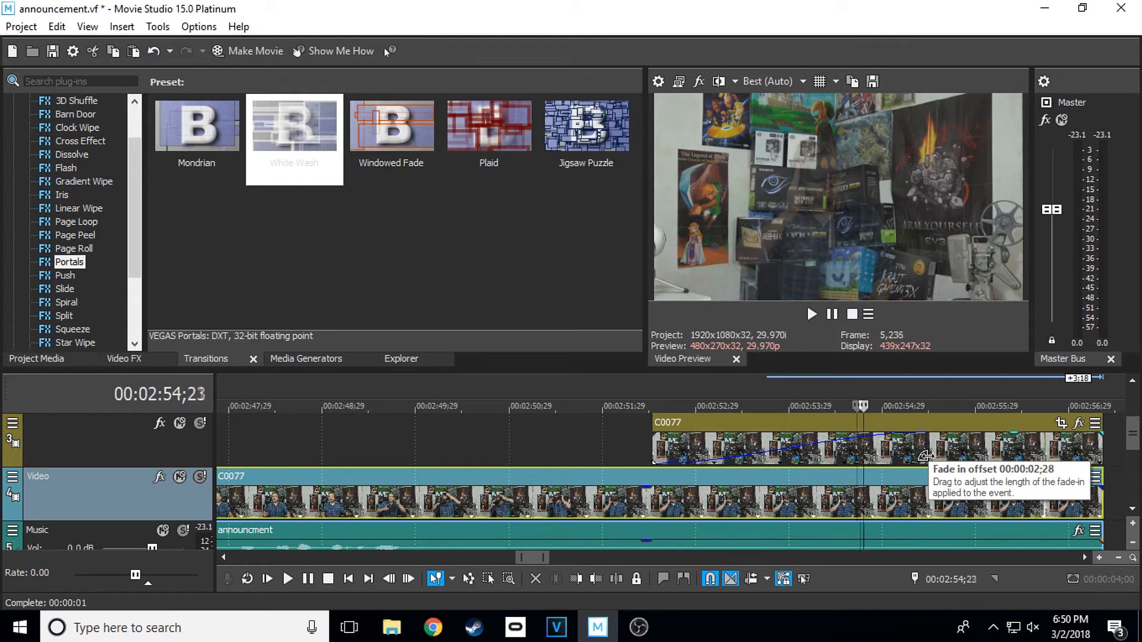
key("Right")
key("Right")
key("Right")
key("Right")
key("Right")
key("Right")
key("Right")
key("Right")
key("Right")
key("Right")
key("Right")
key("Right")
key("Right")
key("Right")
key("Right")
key("Right")
key("Right")
key("Right")
key("Right")
key("Right")
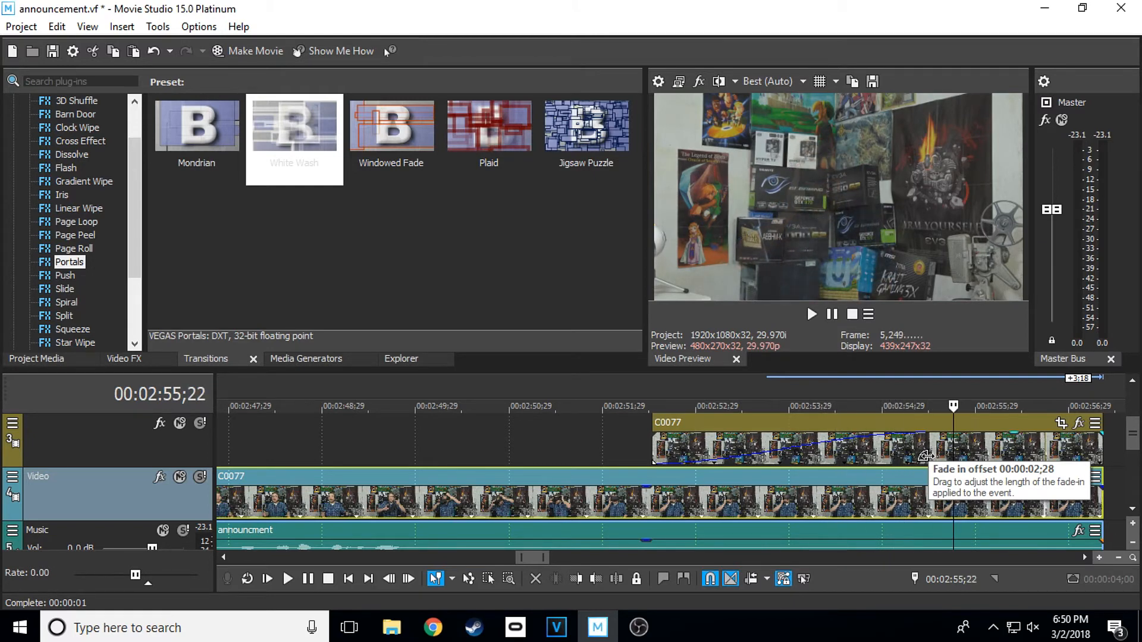
key("Right")
key("Right")
key("Right")
key("Right")
key("Right")
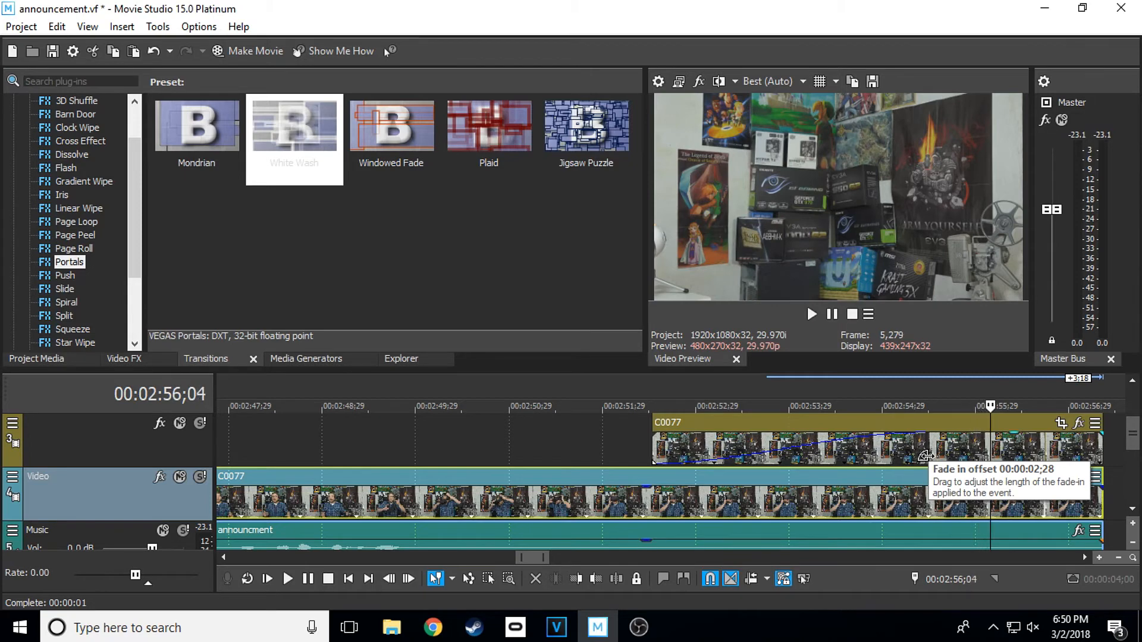
key("ctrl+s")
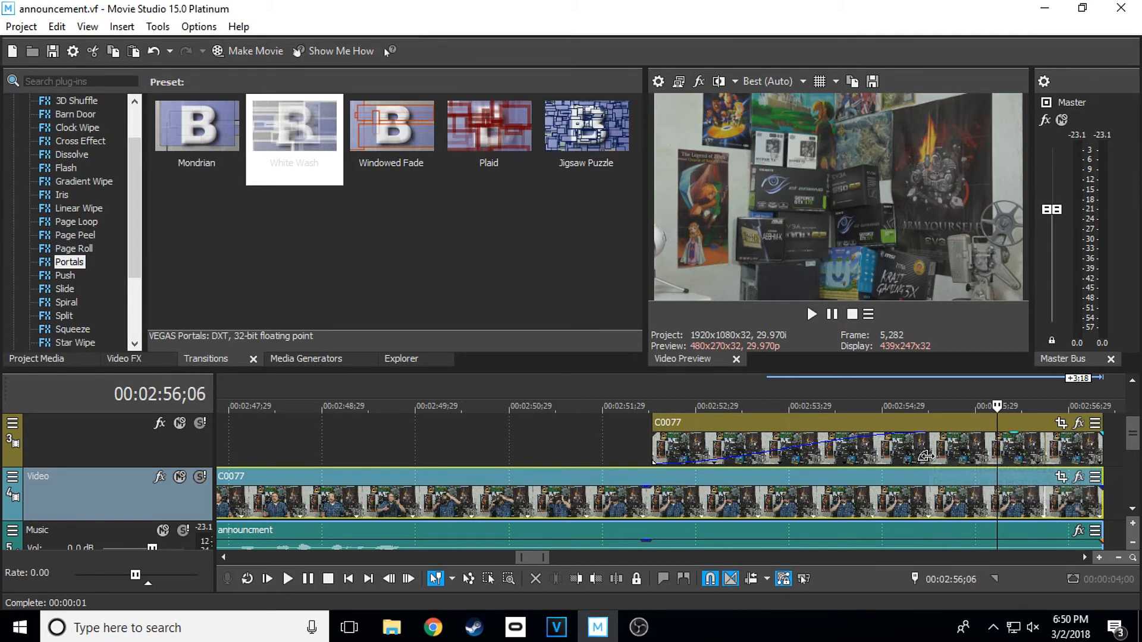
- Play the opening from the start of the first empty-room clip to about 00:01:54;20 to check the presenter's appearance
key("Down")
key("Down")
key("Down")
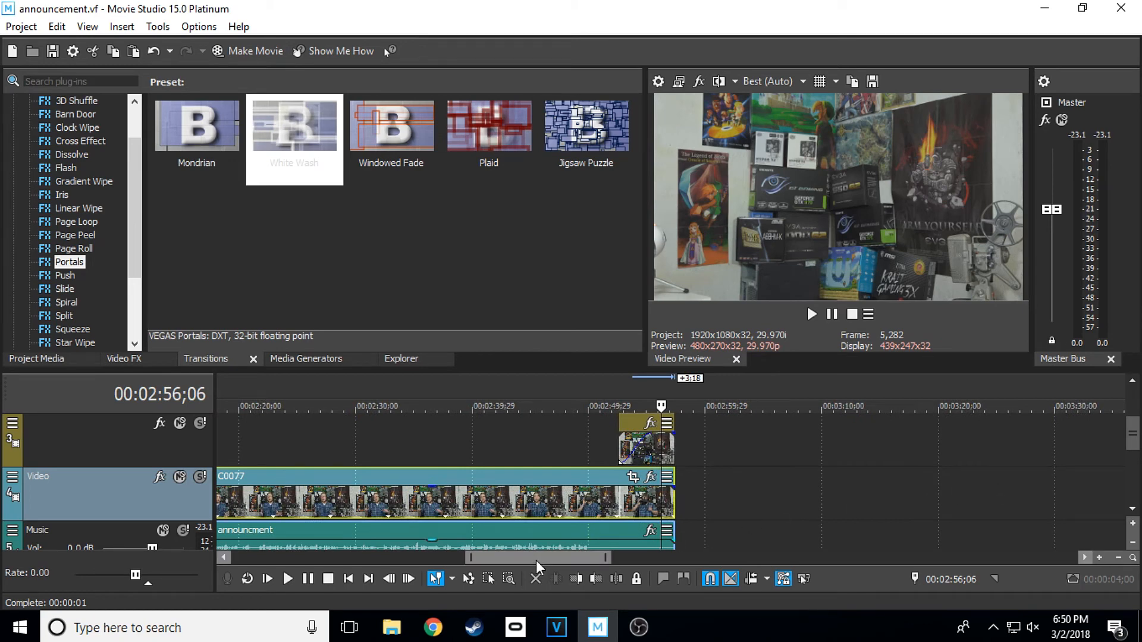
left_click_drag(537, 563, 461, 563)
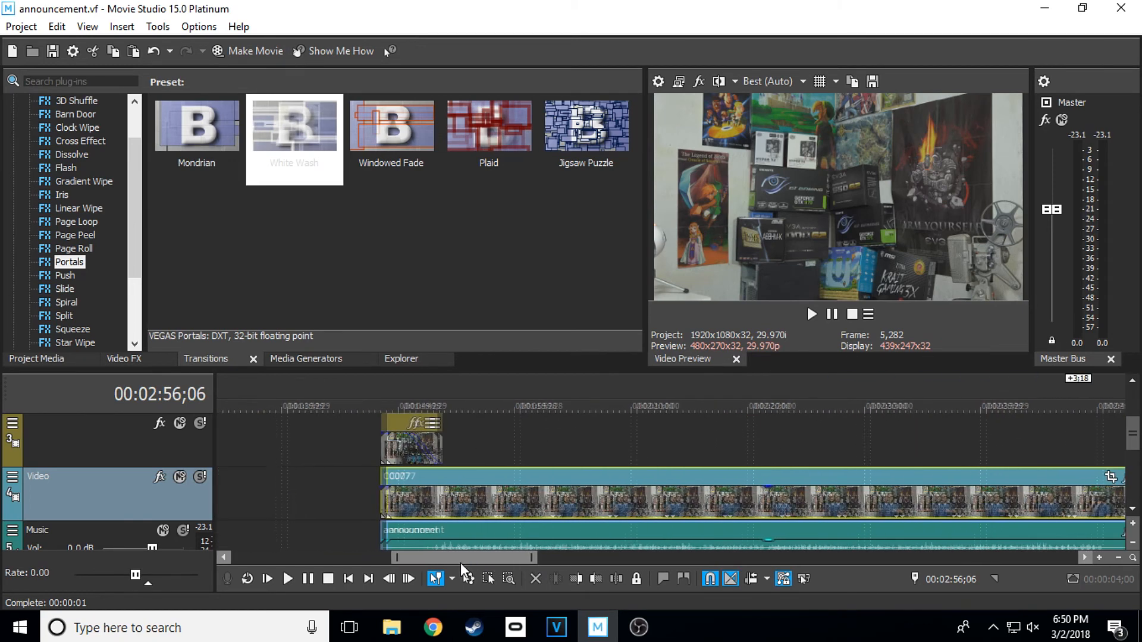
left_click(391, 381)
left_click(812, 315)
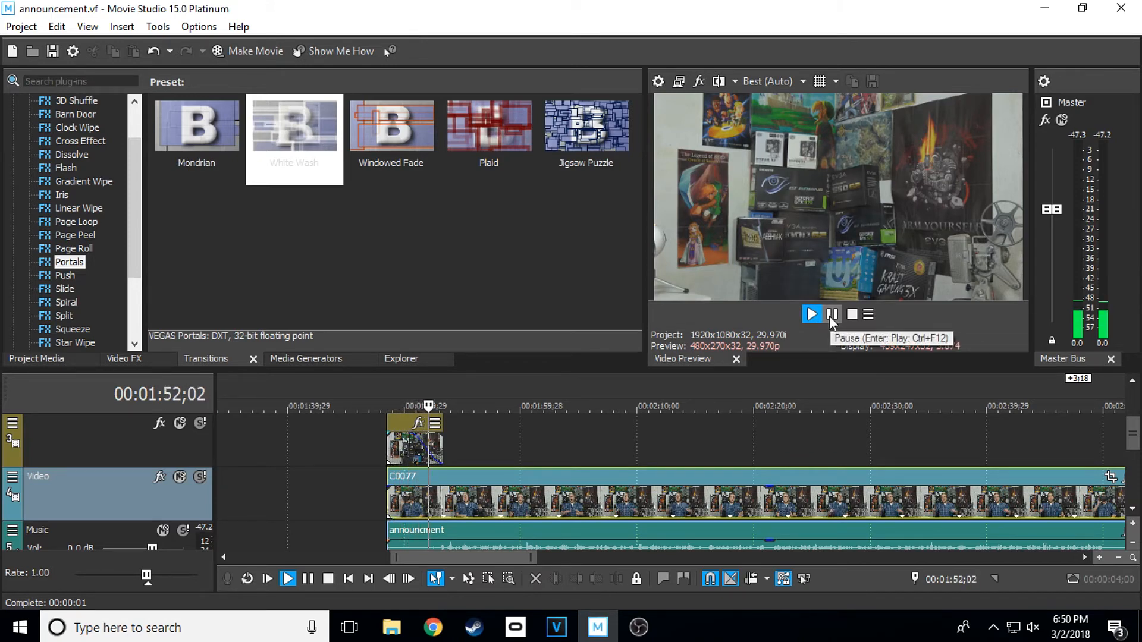
left_click(831, 317)
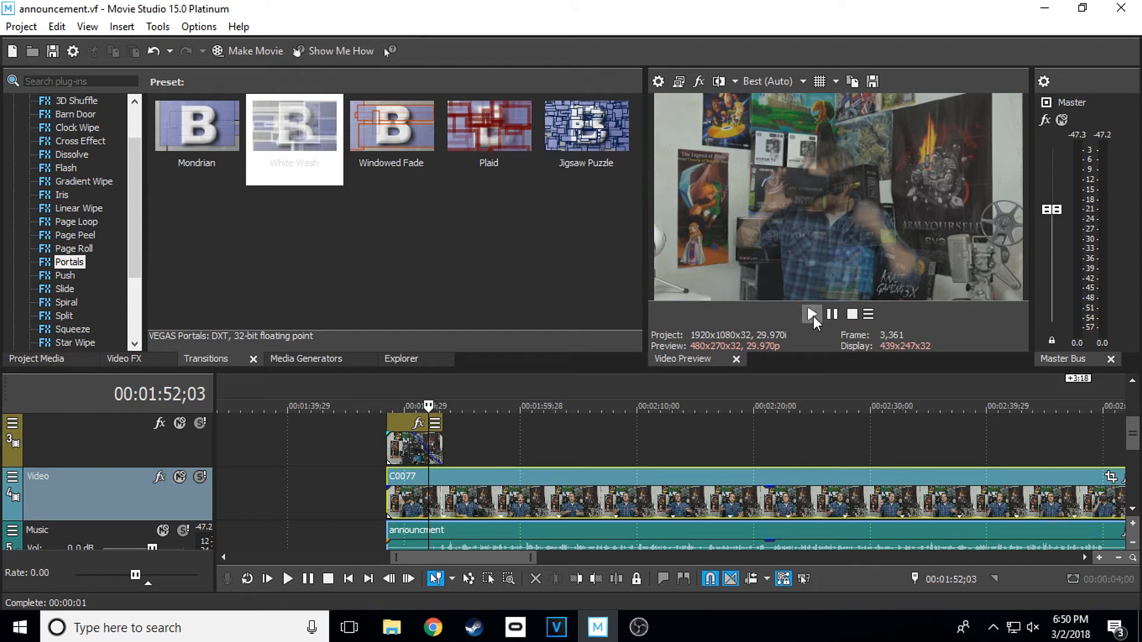
left_click(813, 315)
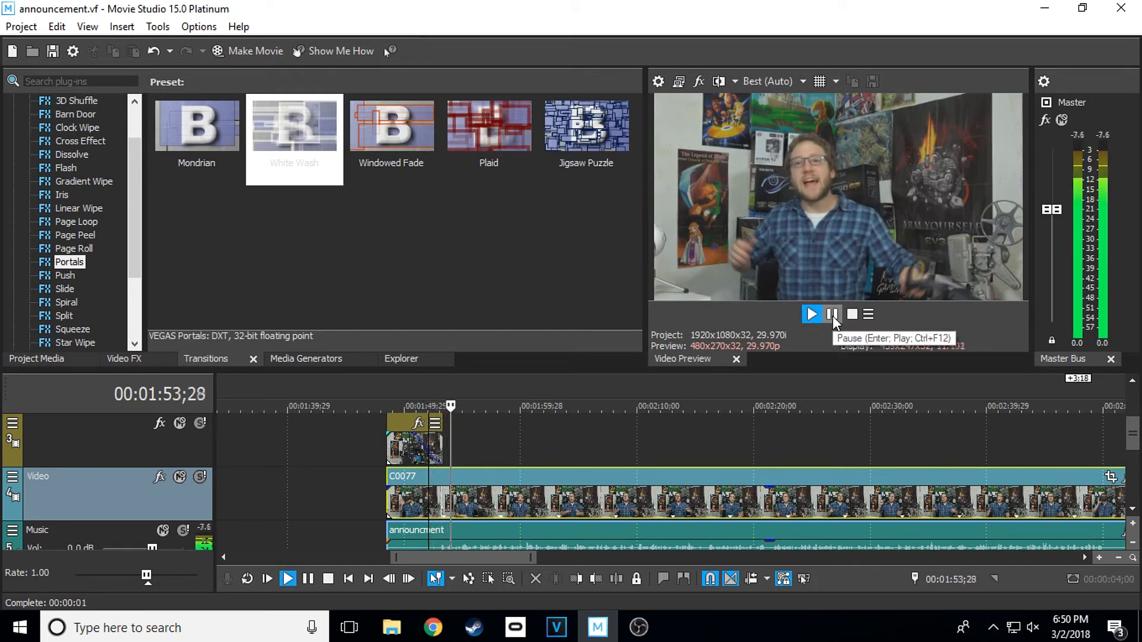
left_click(832, 316)
- Mark a loop region starting at 00:01:48;15 over the opening fade and trim its length to about 5:13
left_click_drag(388, 392, 459, 393)
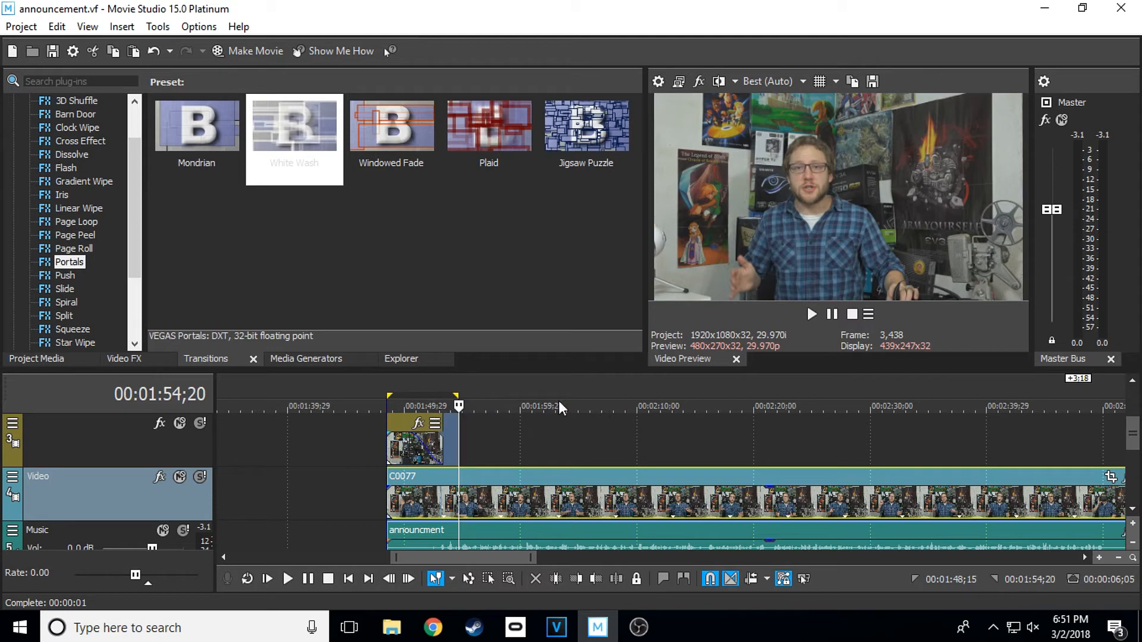
scroll(1134, 440, "up", 1)
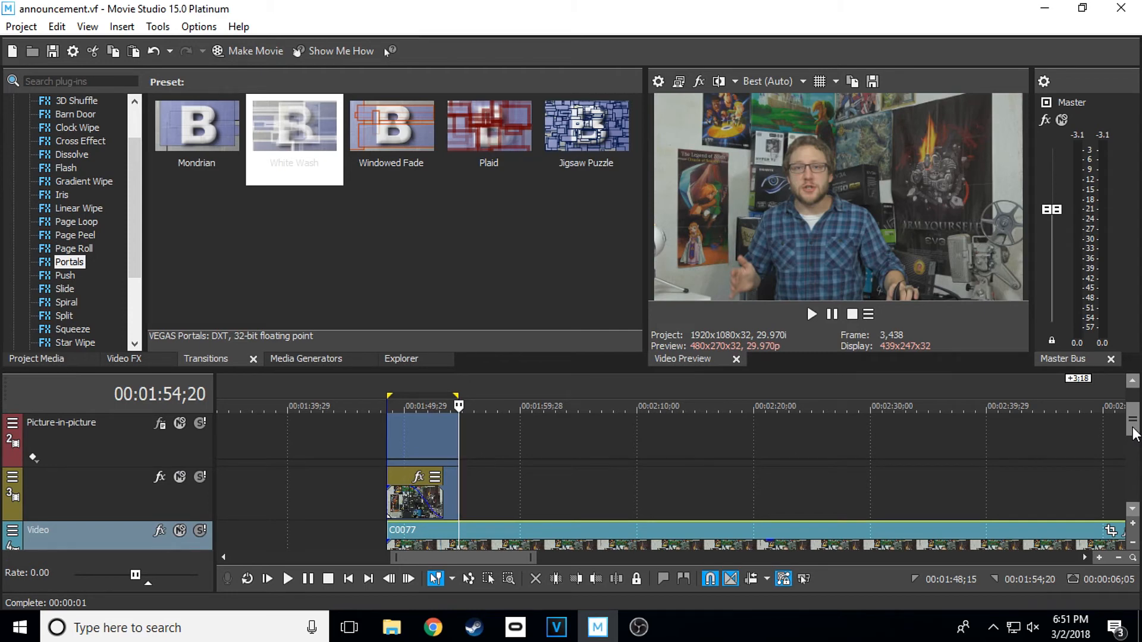
scroll(1133, 440, "down", 1)
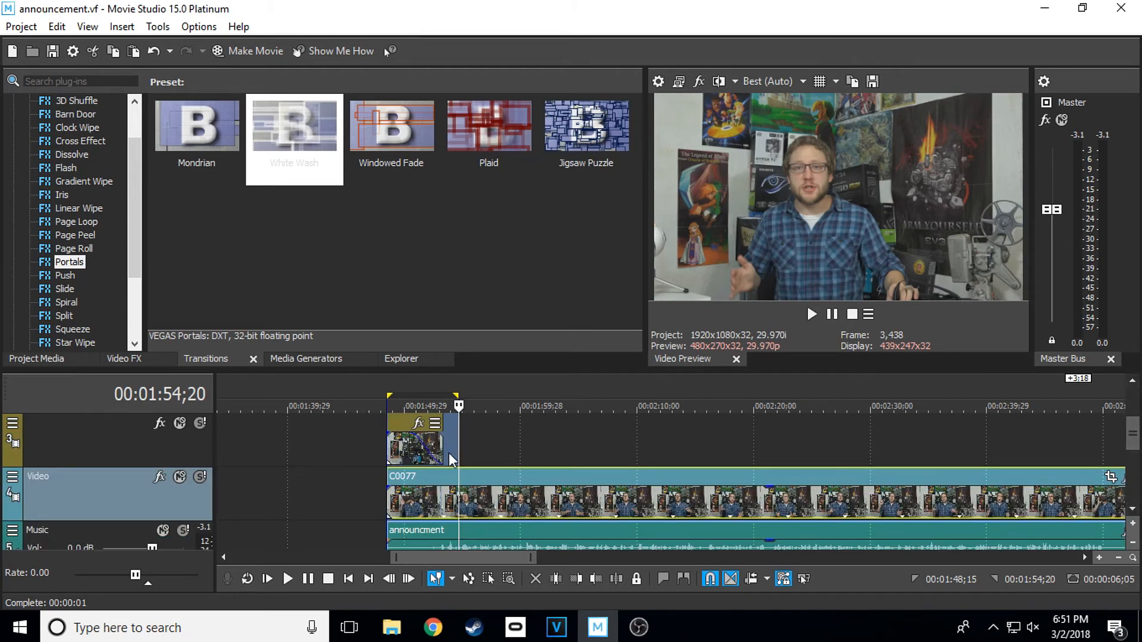
left_click(414, 450)
scroll(414, 450, "up", 4)
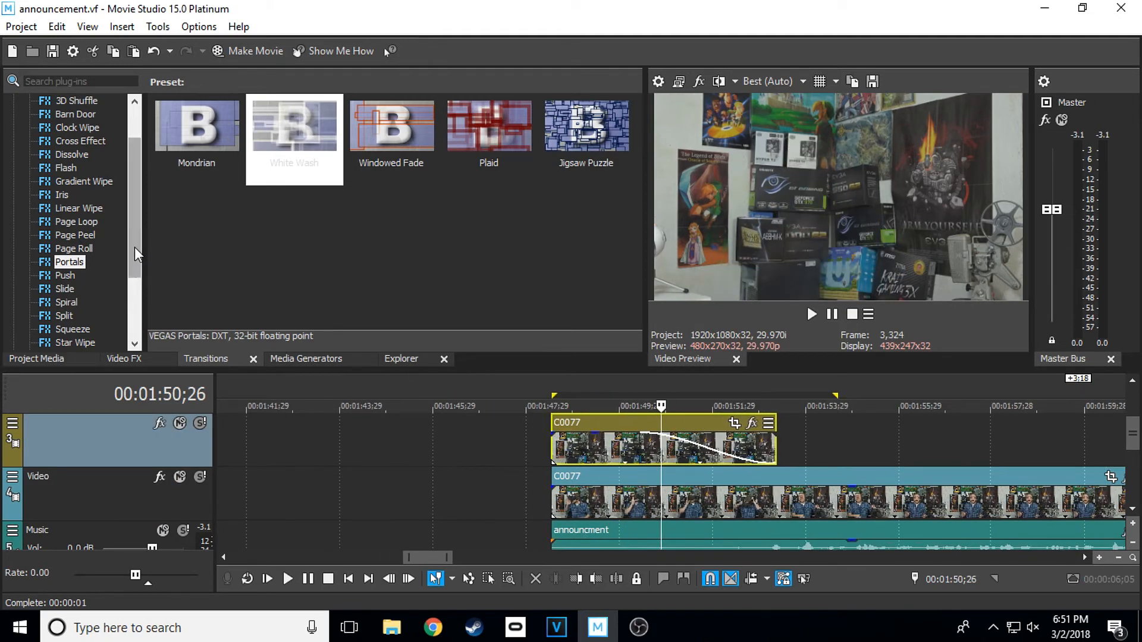
right_click(638, 395)
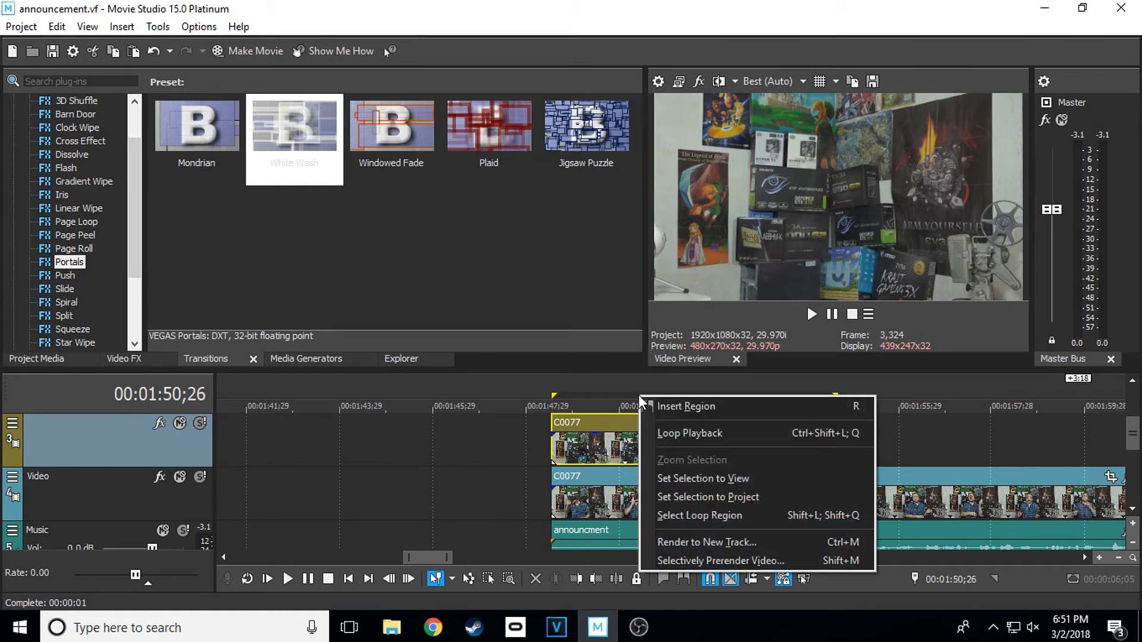
left_click(601, 375)
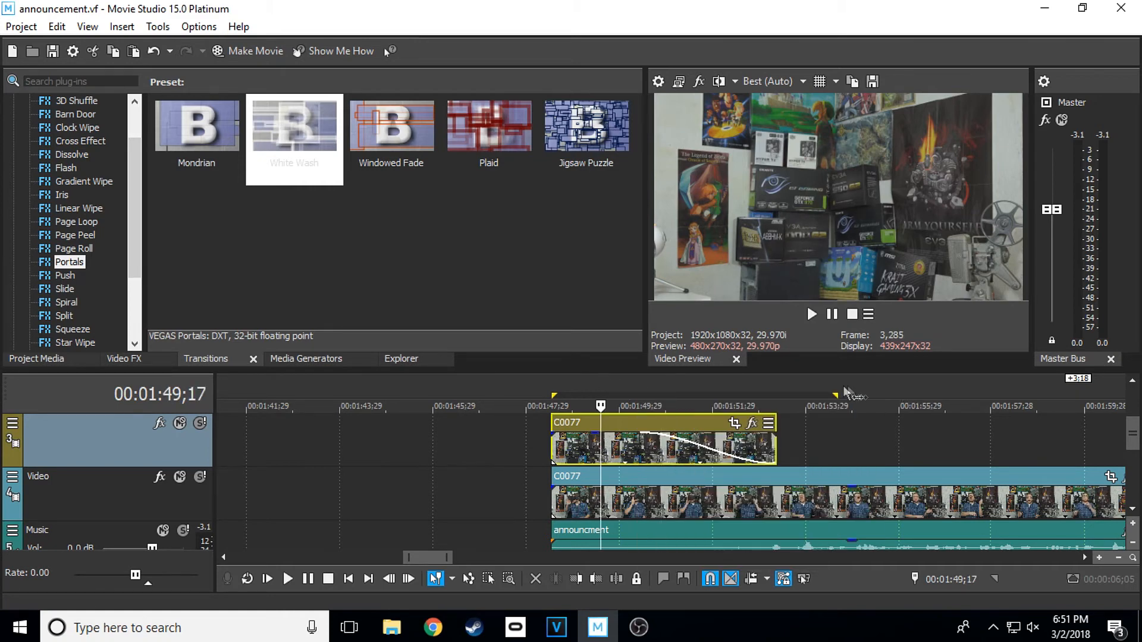
left_click_drag(834, 393, 817, 392)
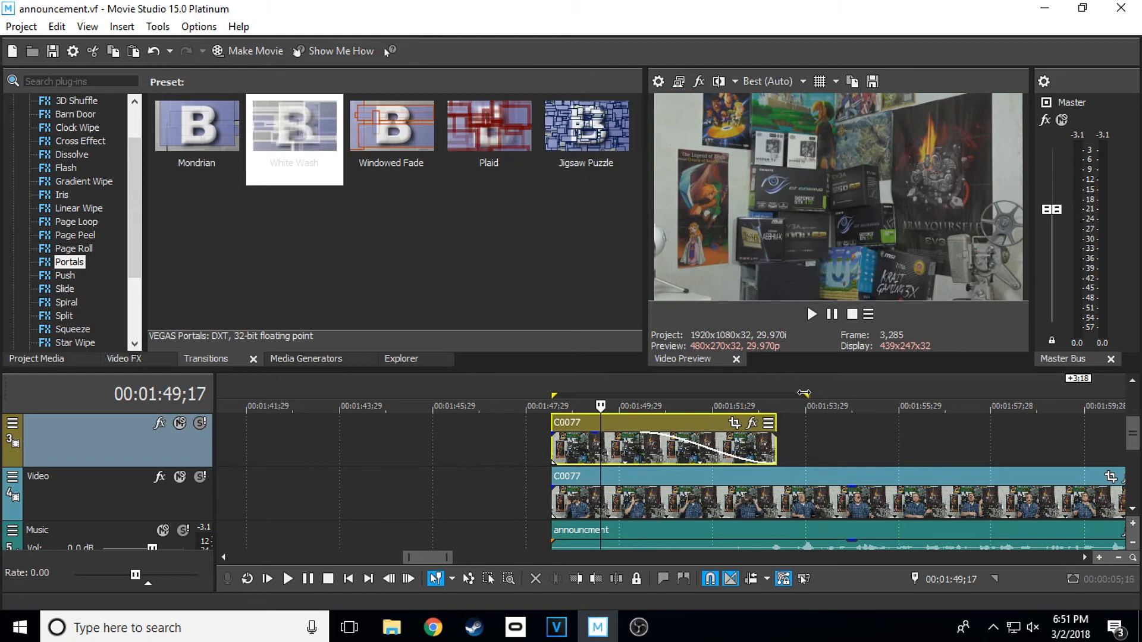
- Selectively prerender the loop region's video as MAGIX AVC/AAC MP4 using the Internet HD 720p 29.97 fps template
right_click(652, 393)
left_click(713, 552)
left_click(431, 183)
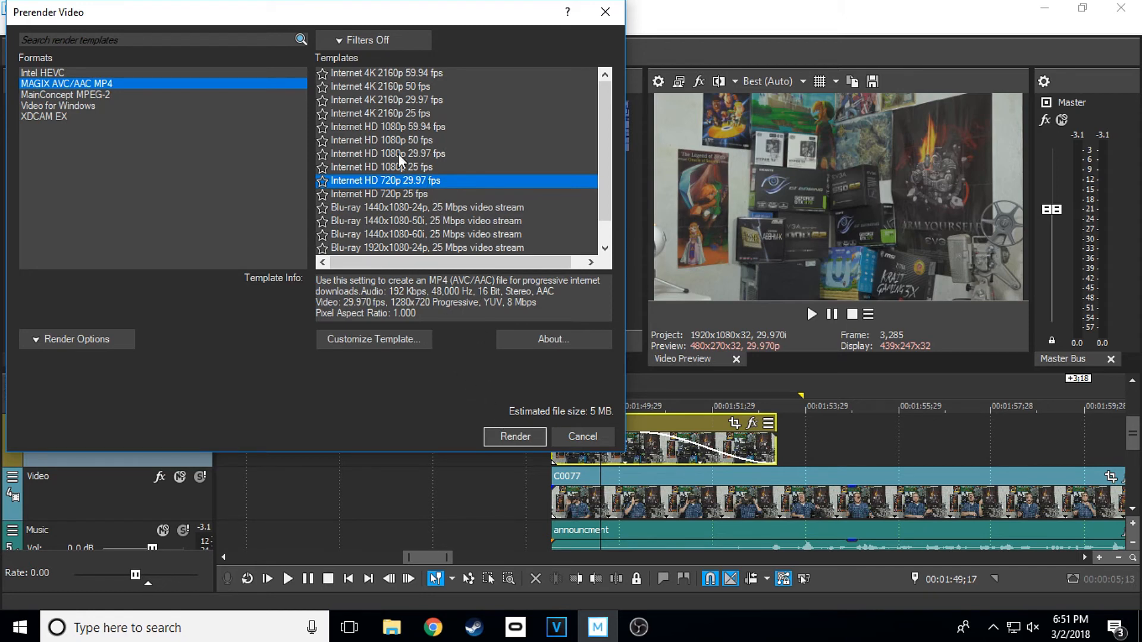
left_click(518, 434)
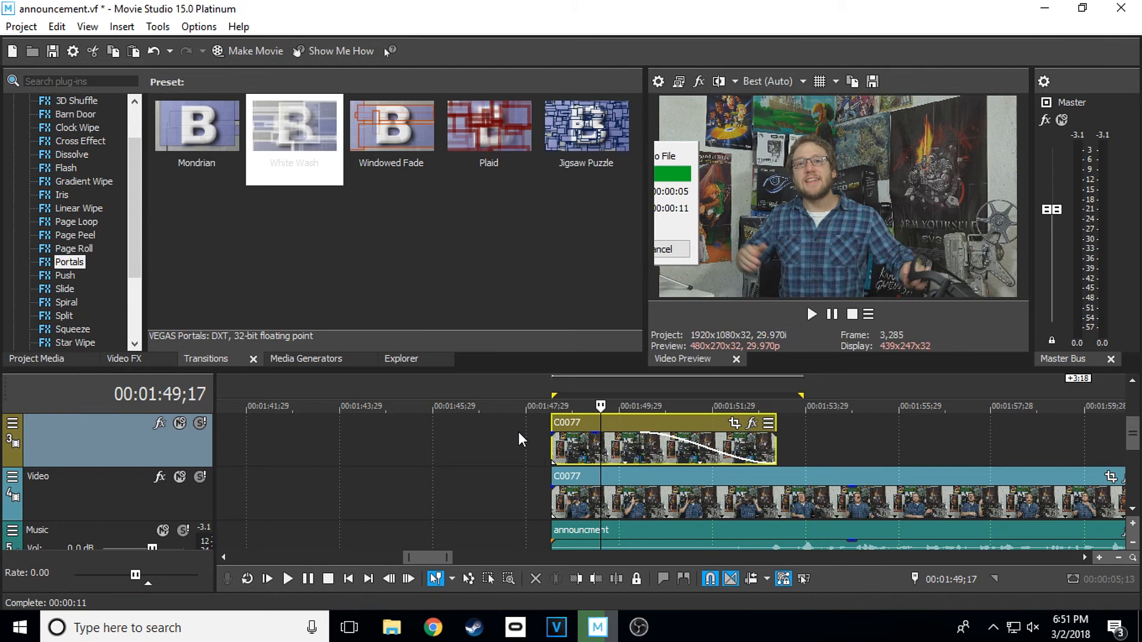
- Play the prerendered opening from the start of the first empty-room clip to about 00:01:56;26 to review the fade
left_click(552, 406)
left_click(812, 313)
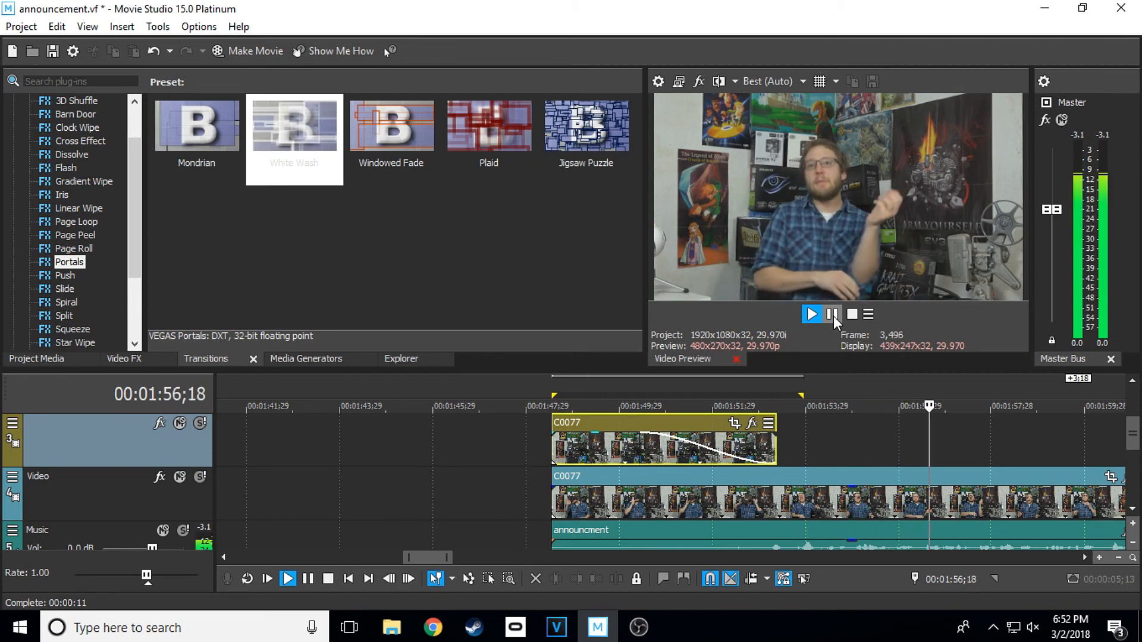
left_click(832, 314)
- Place the playhead at 00:02:53;23 in the closing fade and reduce the track heights so all six tracks fit in view
scroll(834, 316, "down", 7)
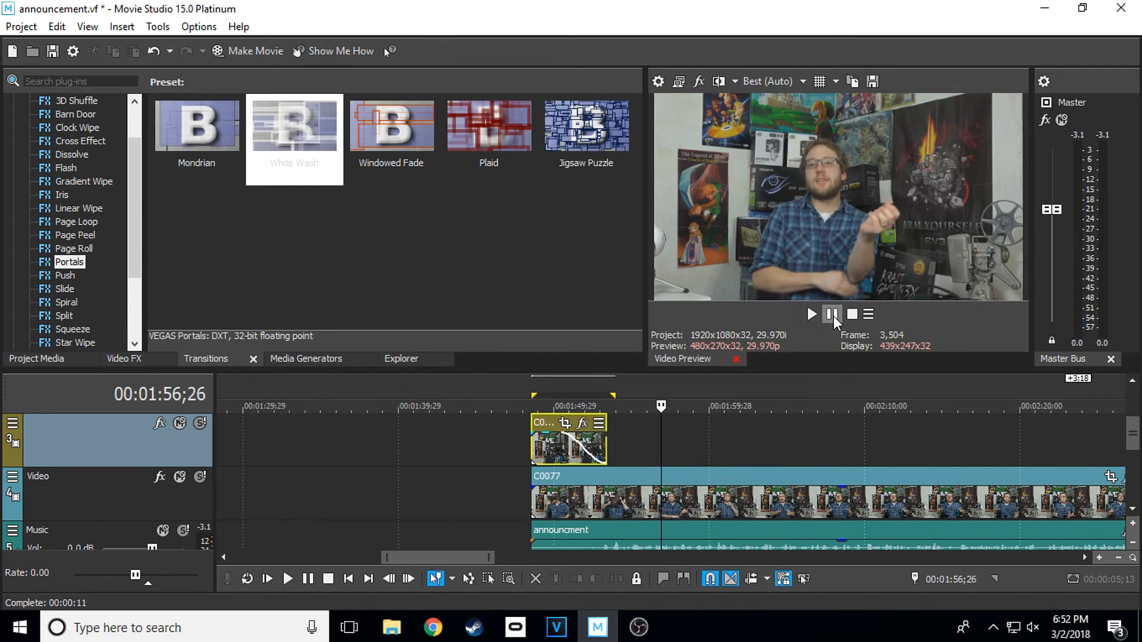
left_click(873, 419)
scroll(873, 416, "up", 4)
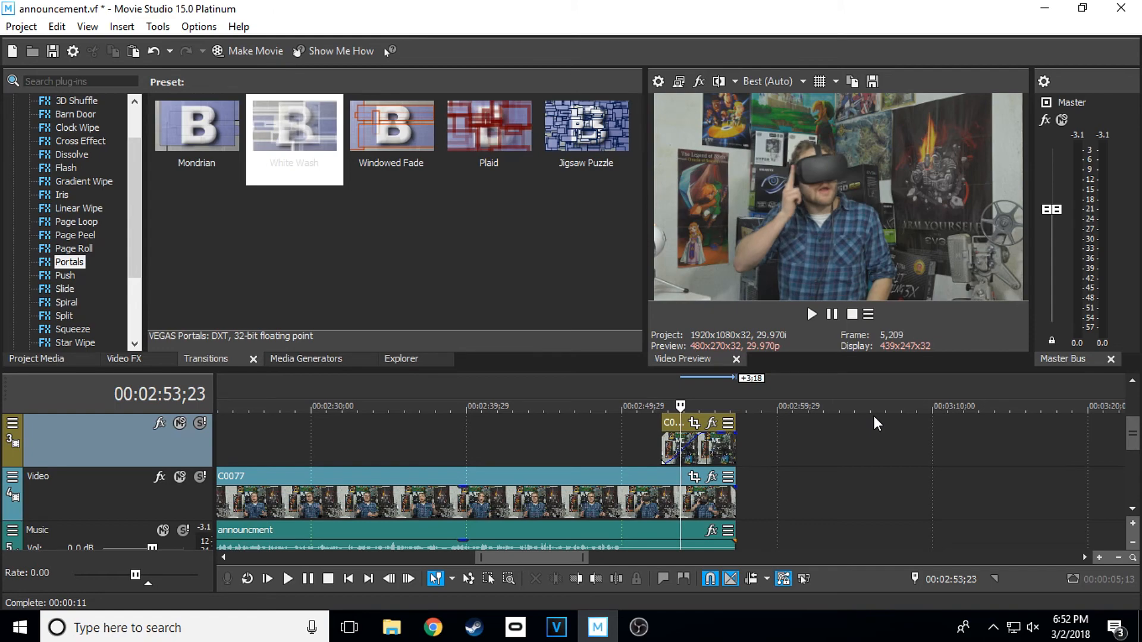
left_click_drag(516, 556, 426, 552)
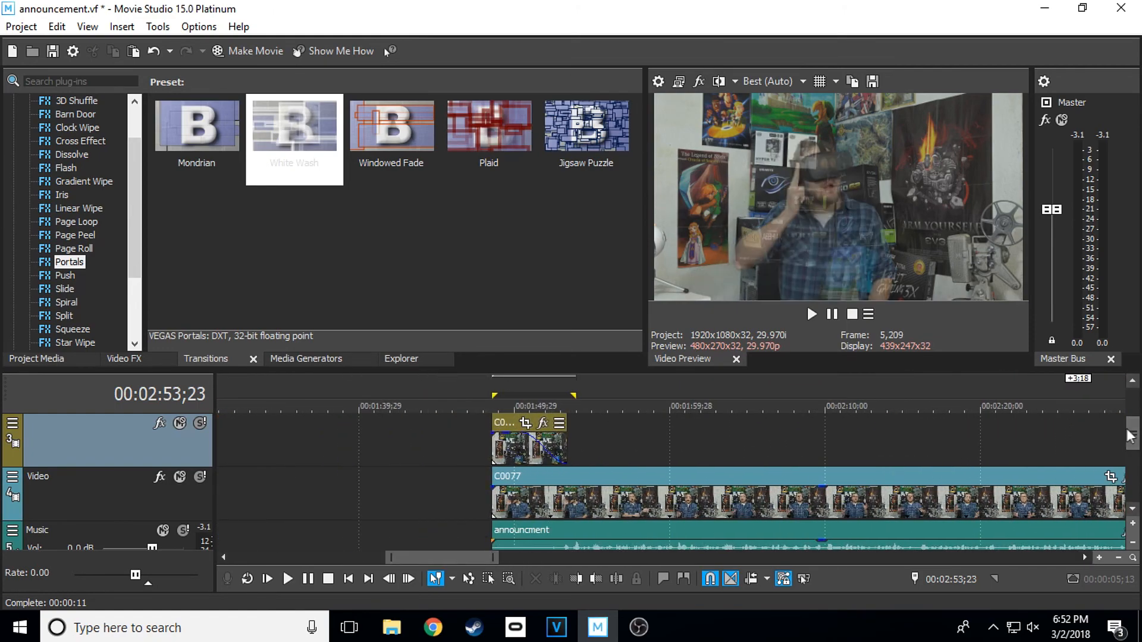
left_click_drag(1130, 449, 1135, 443)
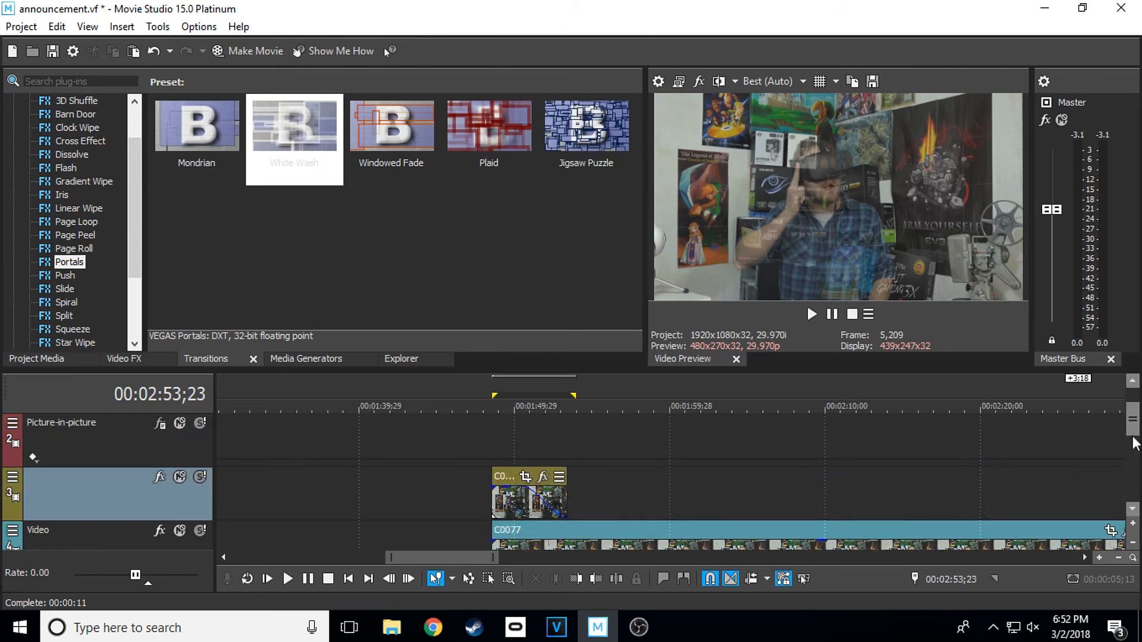
double_click(1133, 434)
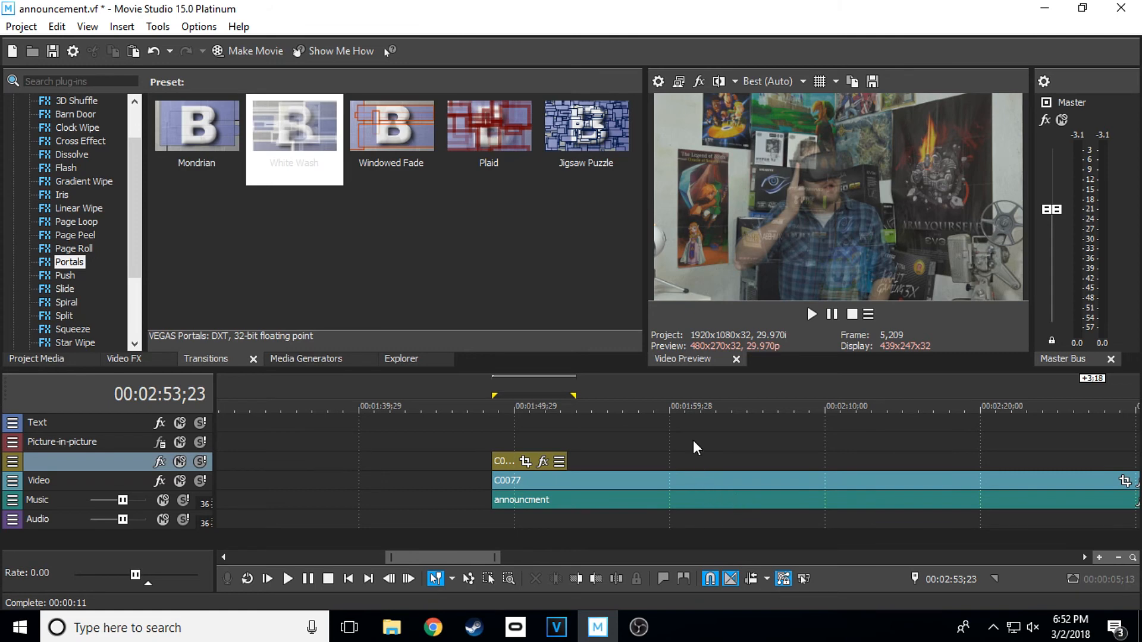
left_click(828, 453)
scroll(827, 452, "down", 6)
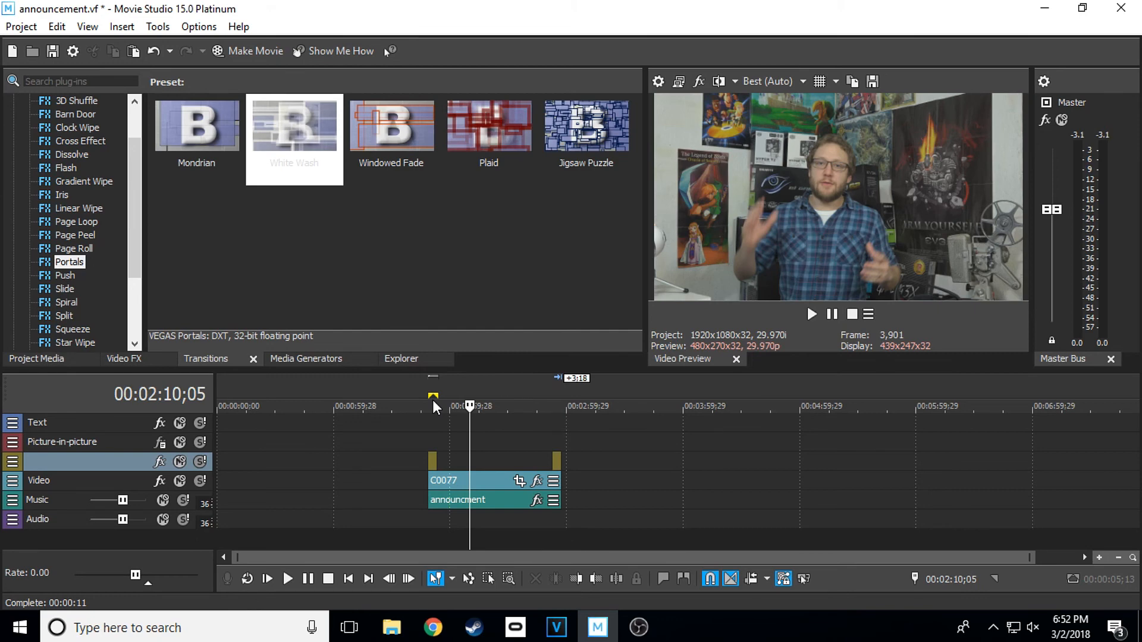
key("Left")
key("Left")
key("Left")
key("Left")
key("Left")
key("Left")
key("Left")
key("Left")
key("Left")
key("Left")
key("Left")
key("Left")
key("Left")
key("Left")
key("Left")
key("Left")
key("Left")
key("Left")
key("Left")
key("Left")
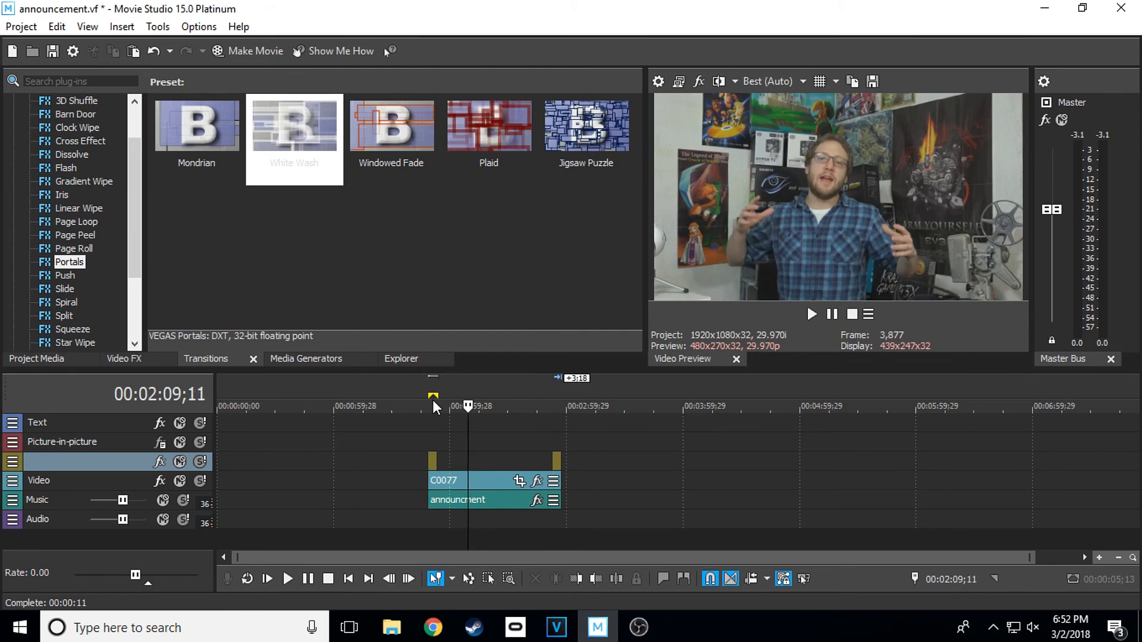
- Return to the opening fade and place the playhead at 00:01:49;24 within the first empty-room clip
left_click(434, 402)
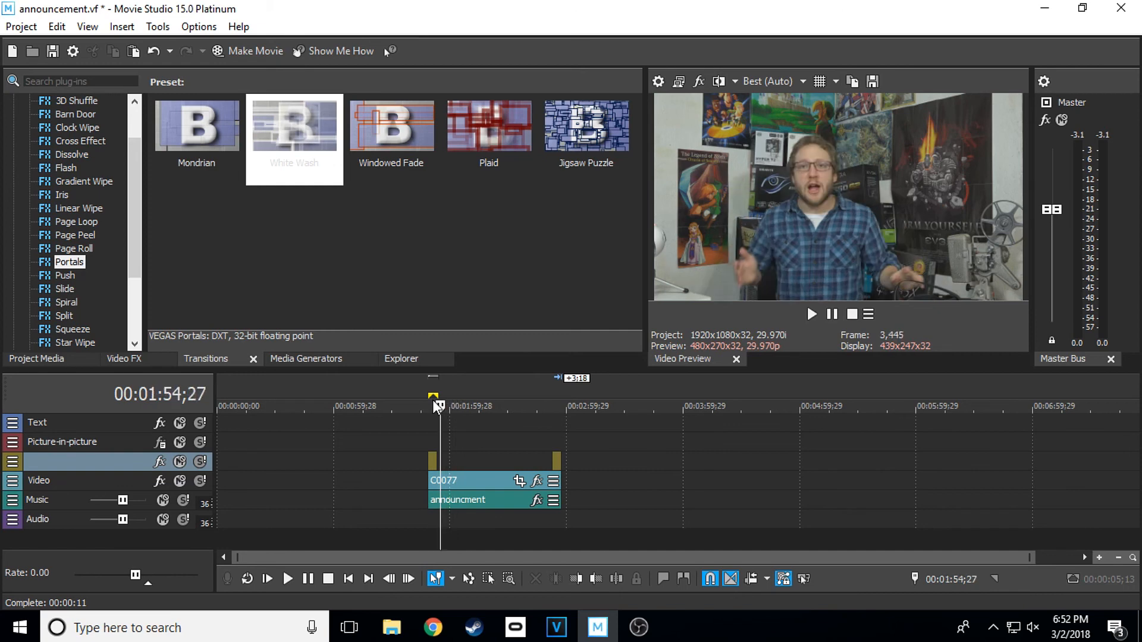
key("Up")
key("Up")
key("Up")
key("Up")
key("Up")
key("Up")
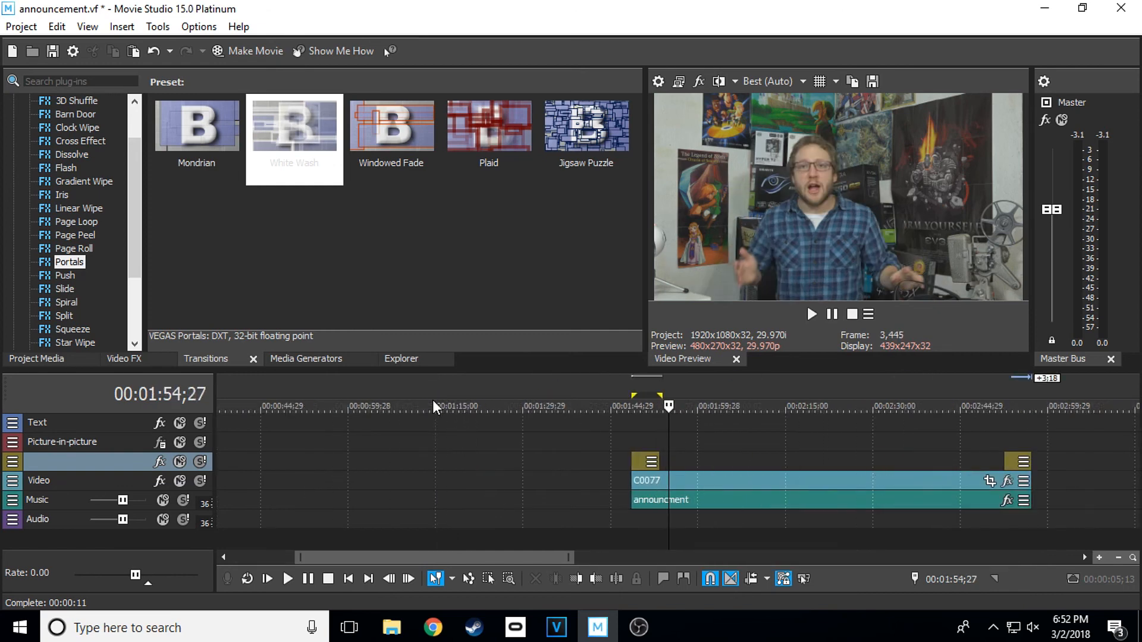
key("Down")
key("Down")
key("Down")
left_click(639, 403)
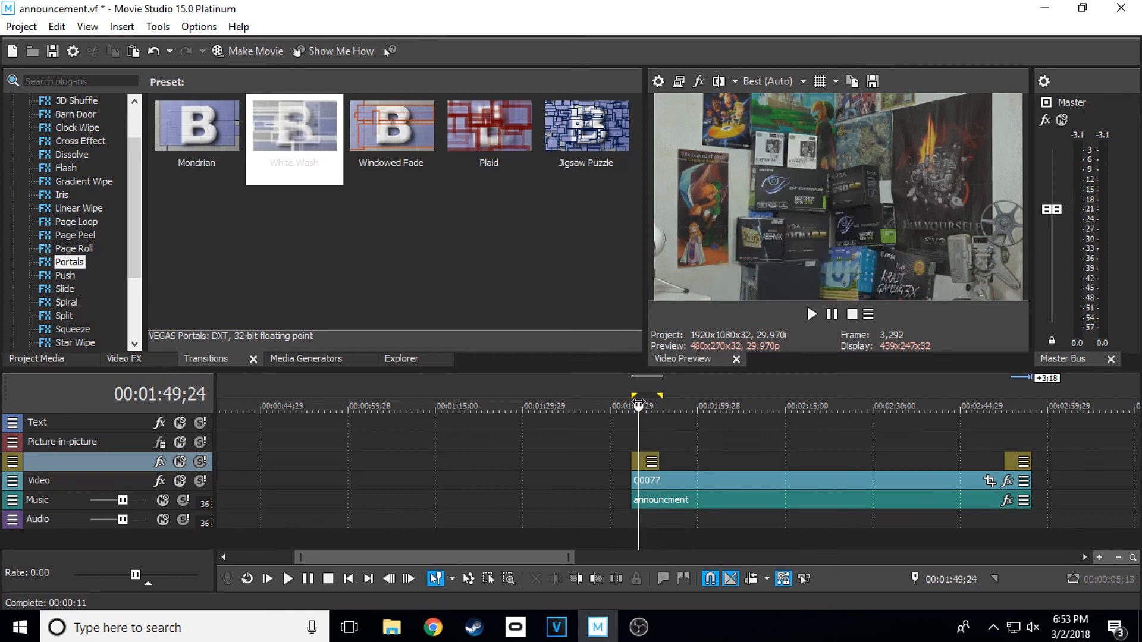